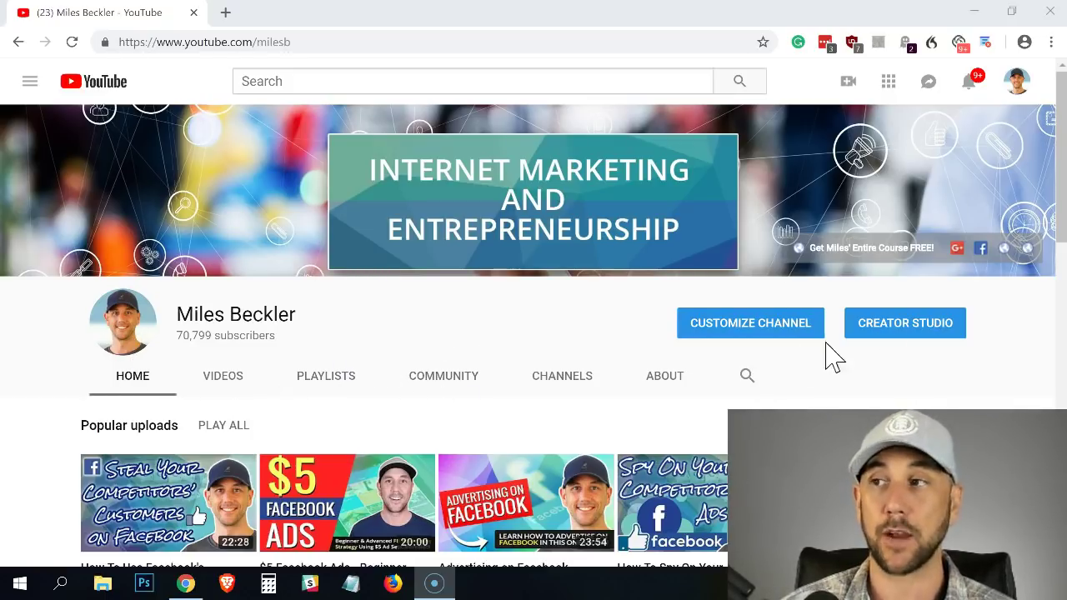
Step: Go from Creator Studio to Live Streaming > Events and begin scheduling a new event
left_click(905, 321)
left_click(905, 322)
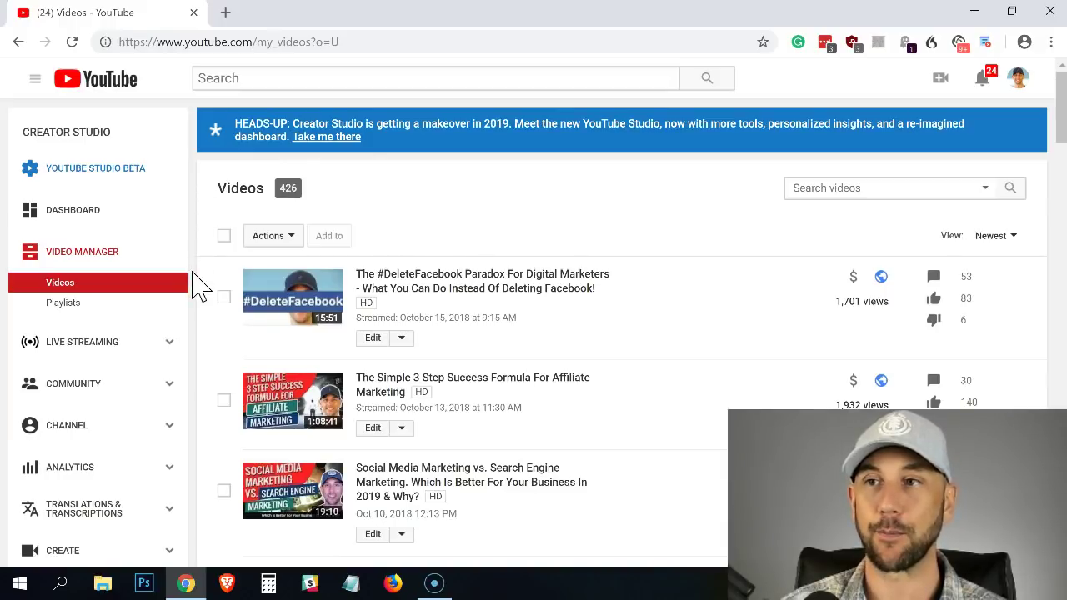
left_click(74, 352)
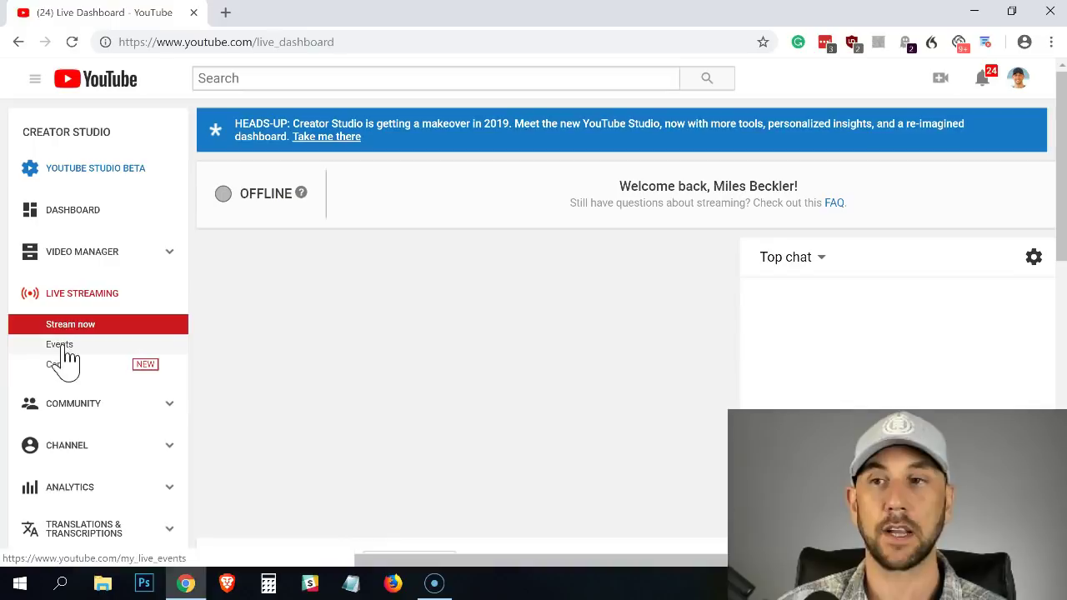
left_click(66, 349)
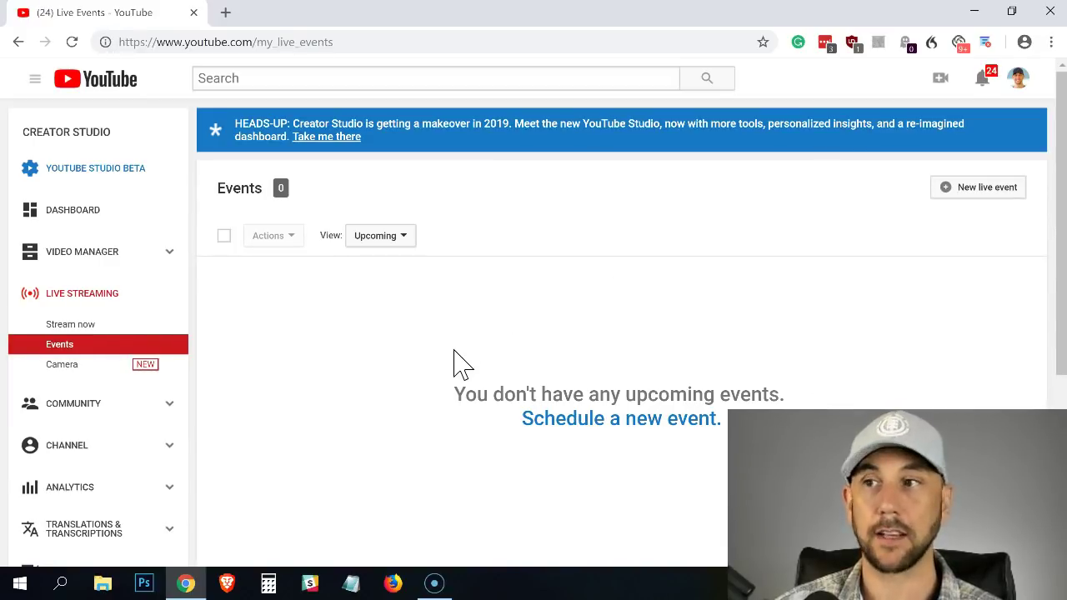
left_click(552, 432)
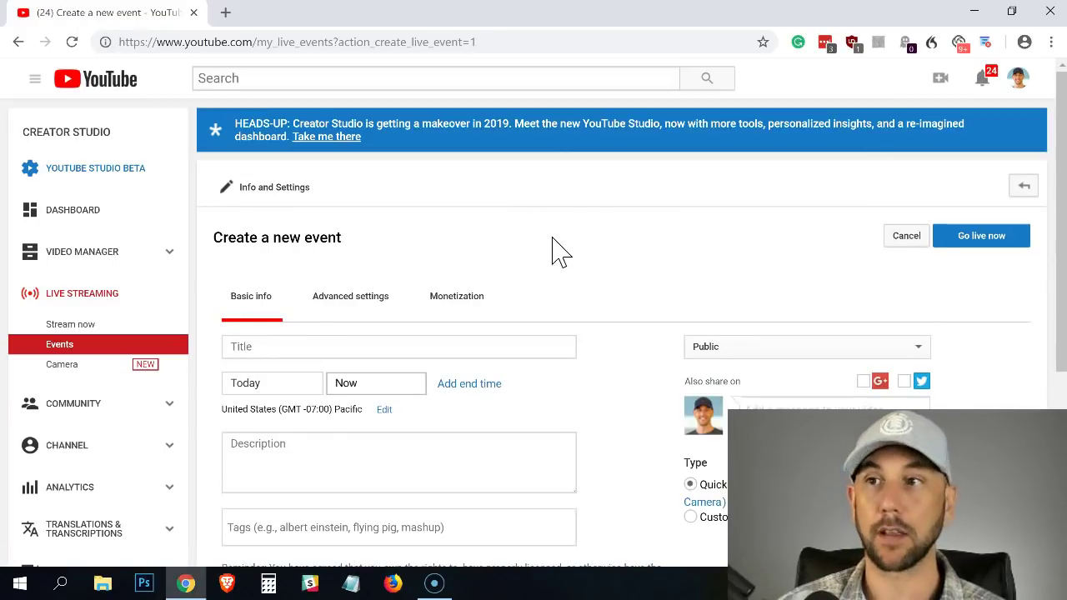
scroll(560, 250, "down", 1)
left_click(538, 258)
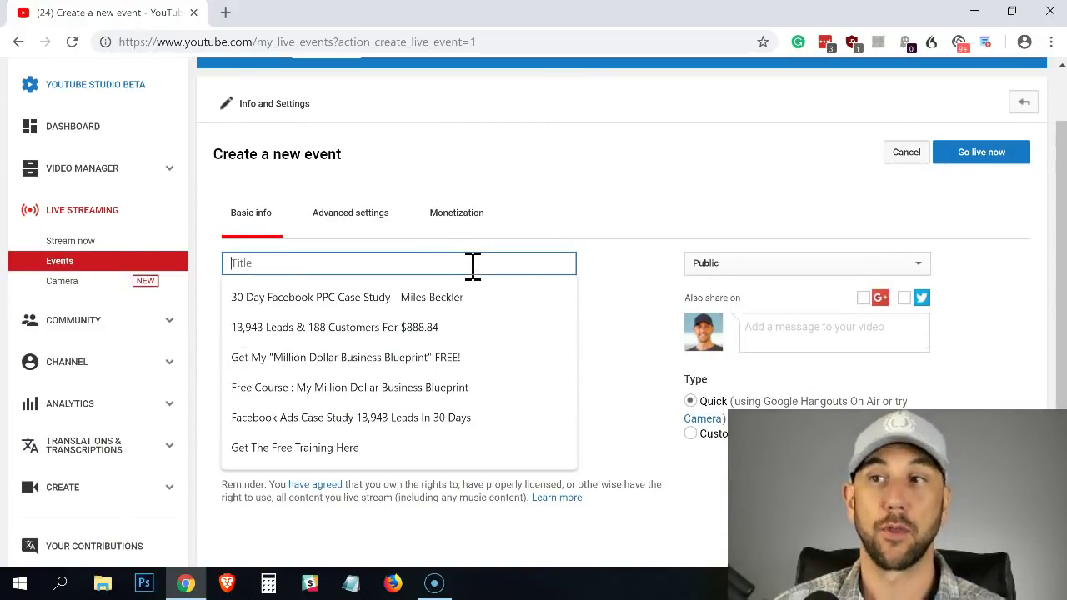
left_click(558, 210)
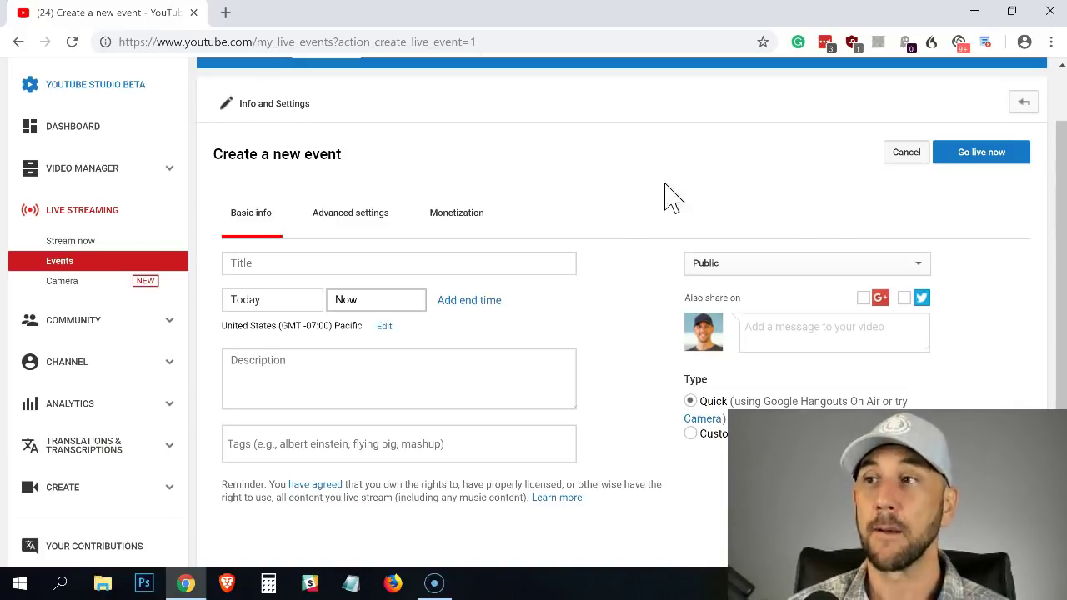
left_click(834, 266)
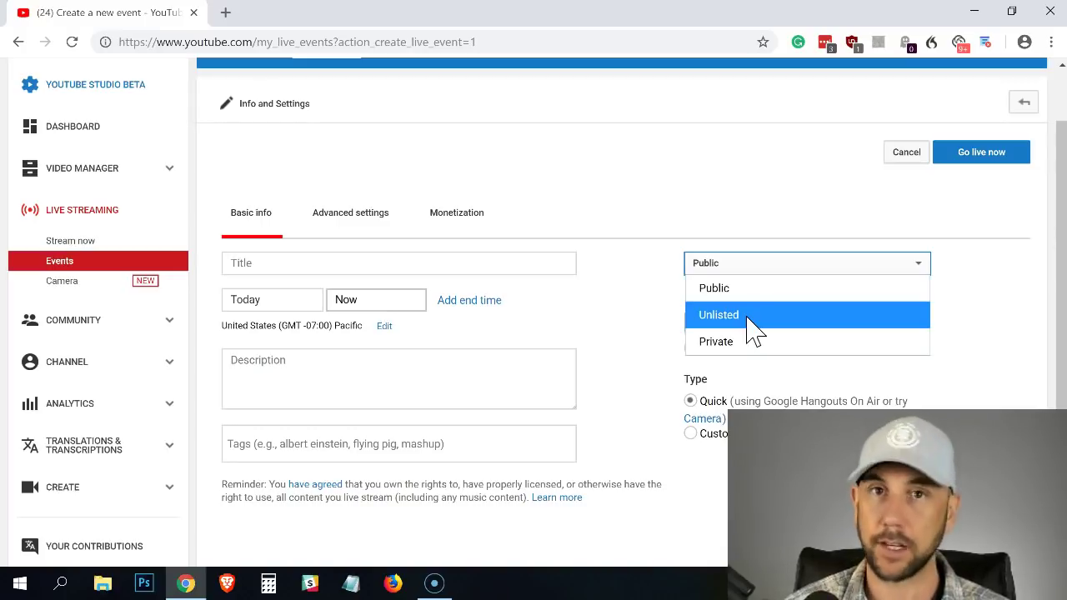
left_click(637, 286)
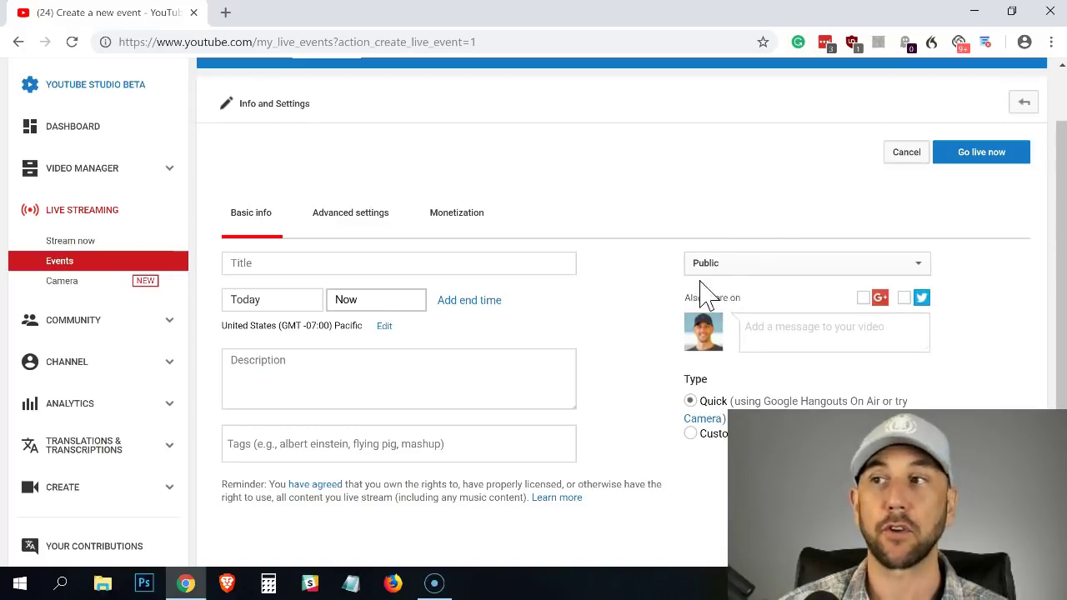
Step: Title the event '30 Day Facebook PPC Case Study' and paste the same text into the description
left_click(309, 264)
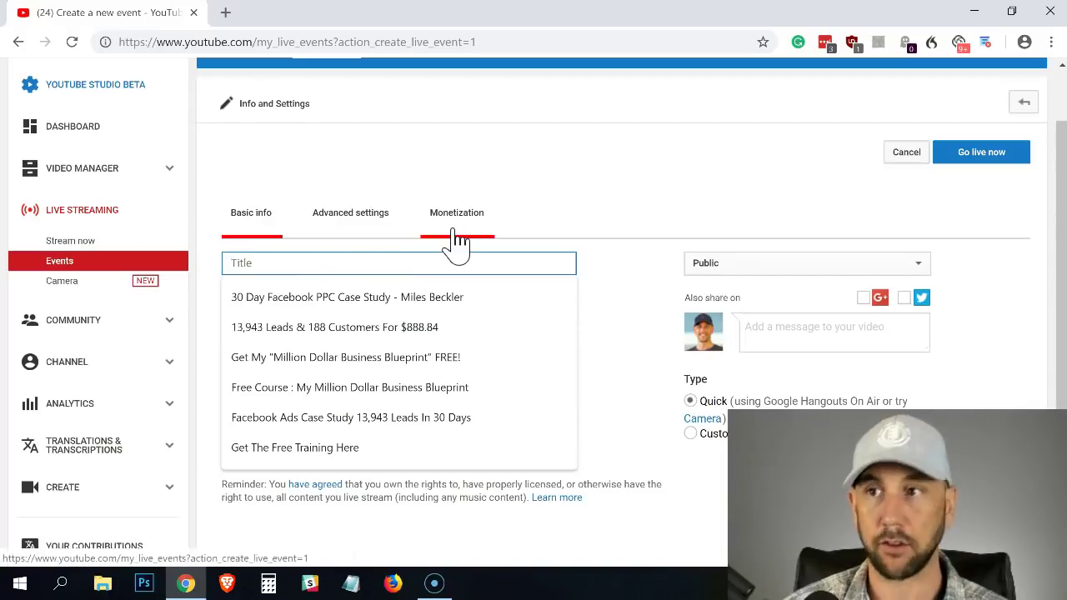
left_click(322, 296)
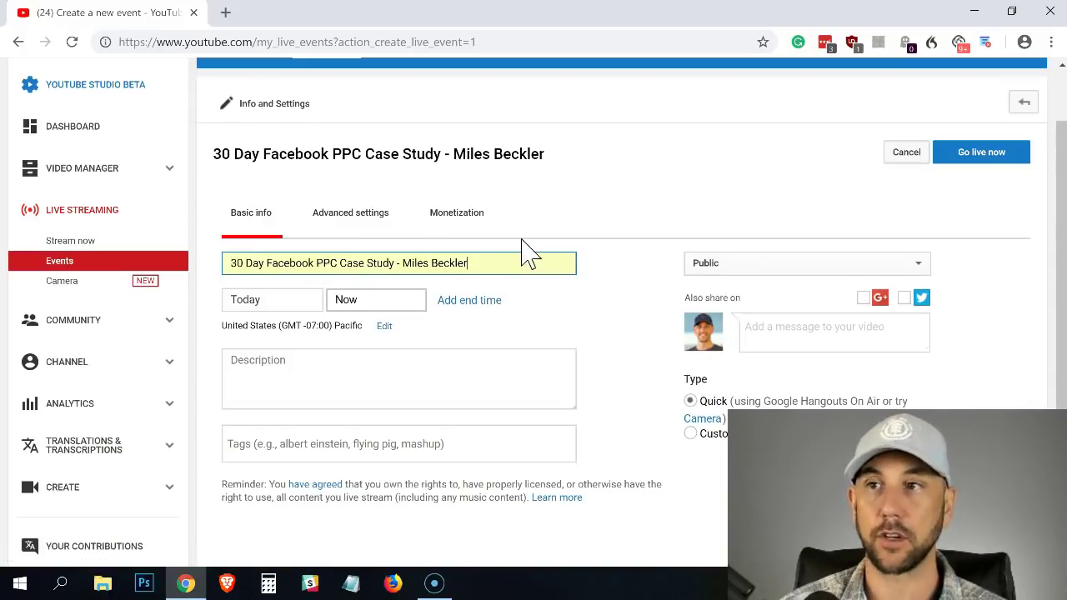
left_click(531, 266)
left_click(610, 279)
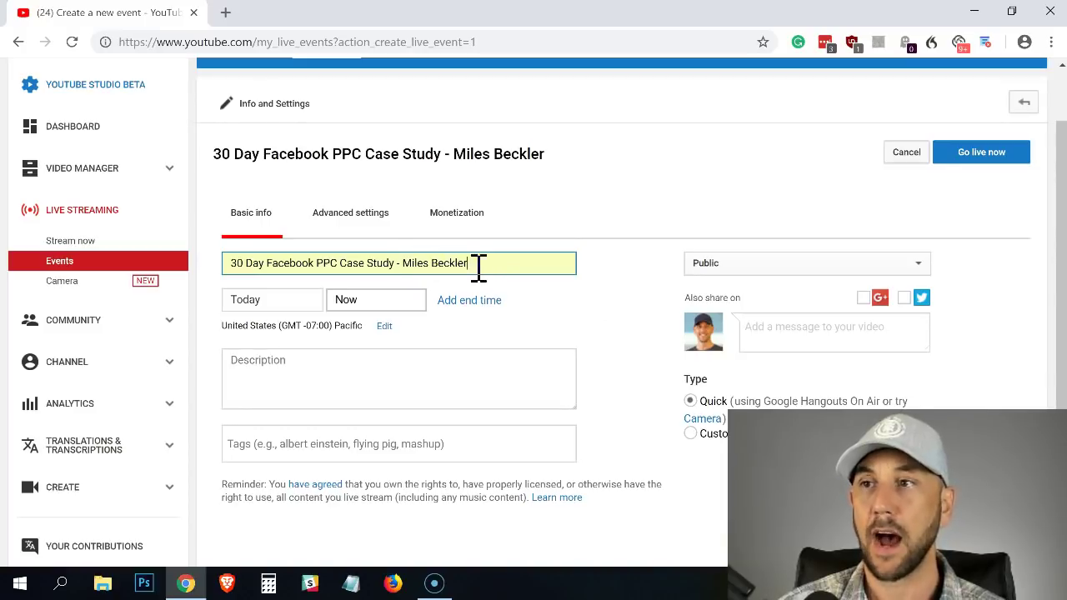
left_click_drag(486, 272, 220, 276)
key("ctrl+c")
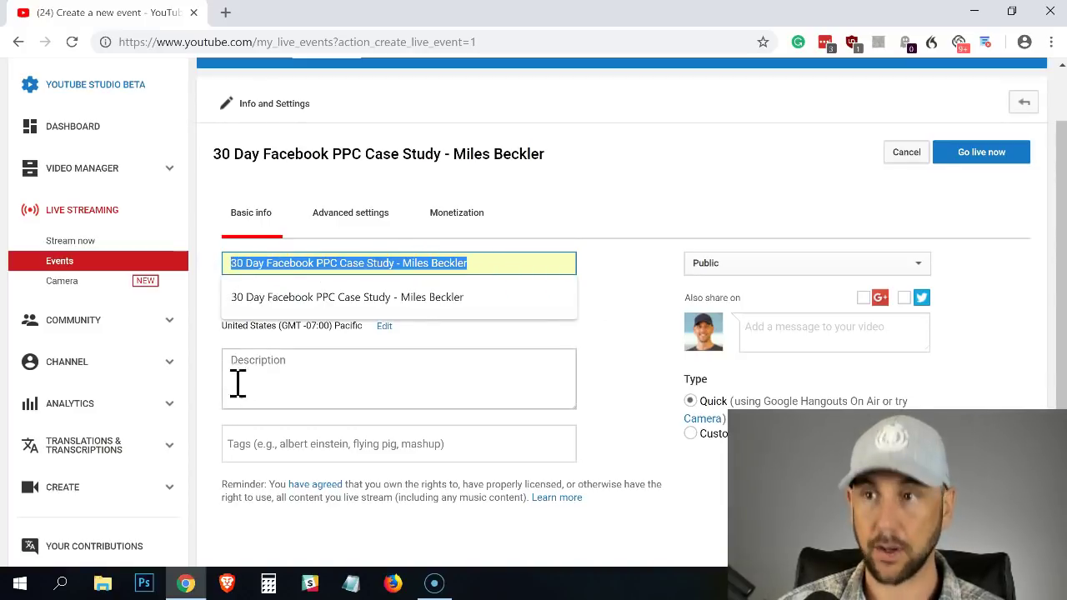
left_click(319, 369)
key("ctrl+v")
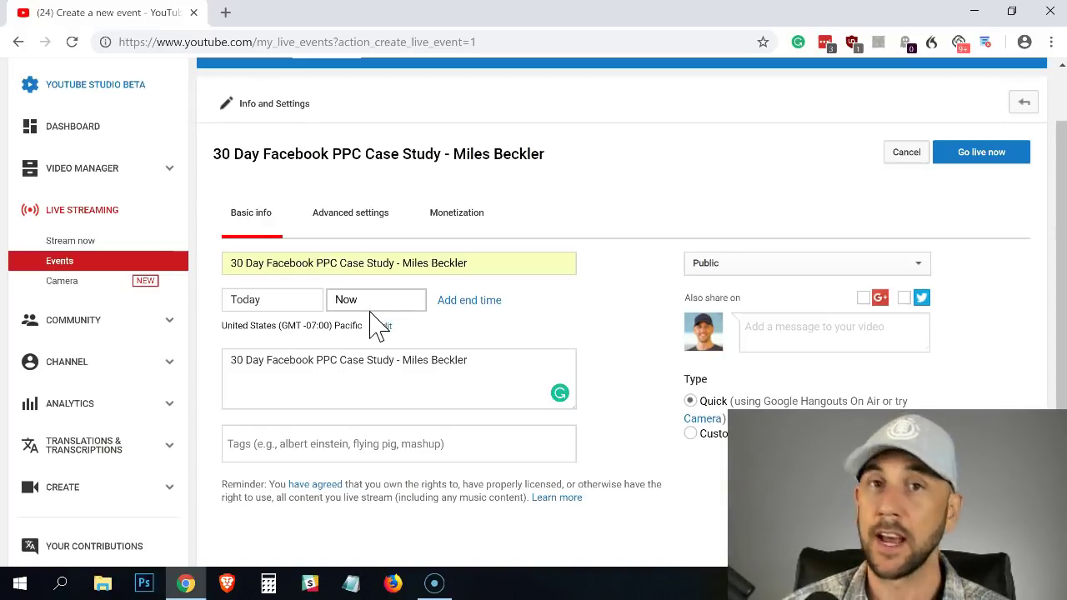
Step: Schedule the event to start at 5:30 AM on Oct 26, 2018
left_click(281, 302)
left_click(324, 392)
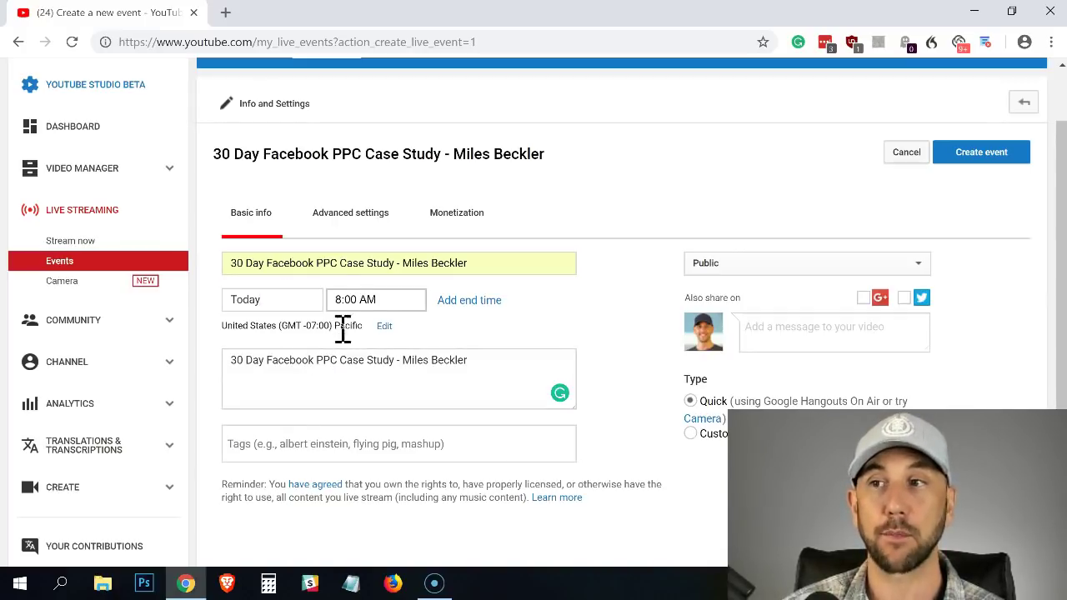
left_click(373, 302)
scroll(409, 379, "down", 3)
left_click(379, 406)
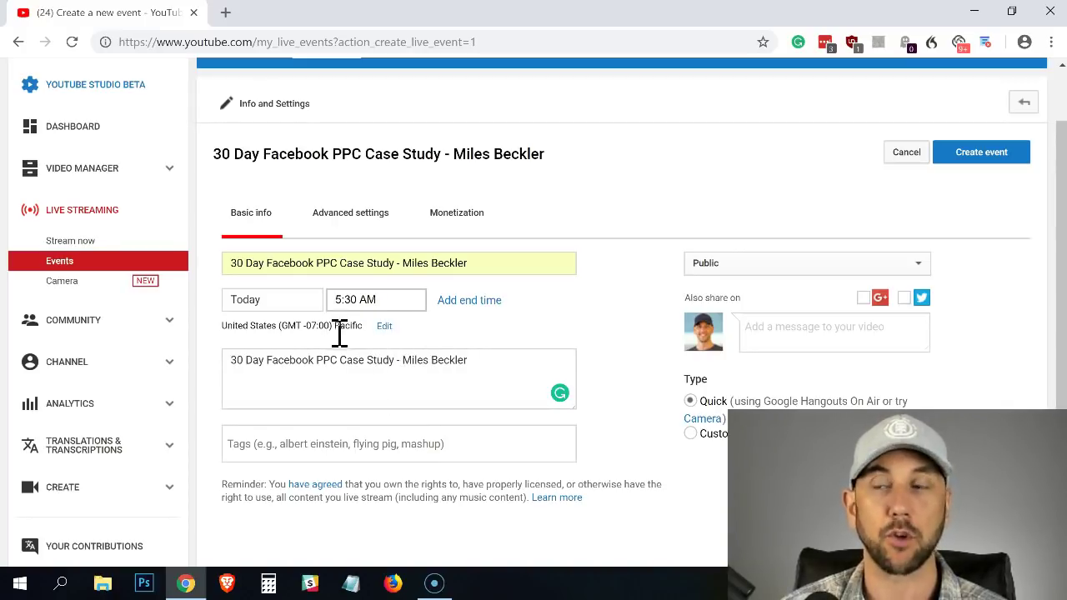
left_click(264, 307)
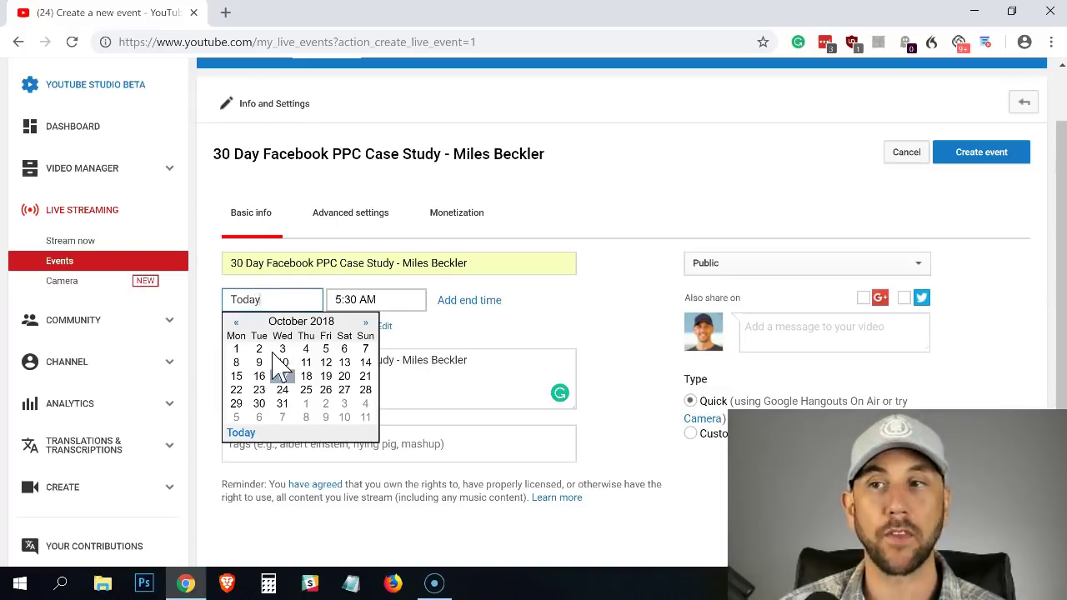
left_click(313, 391)
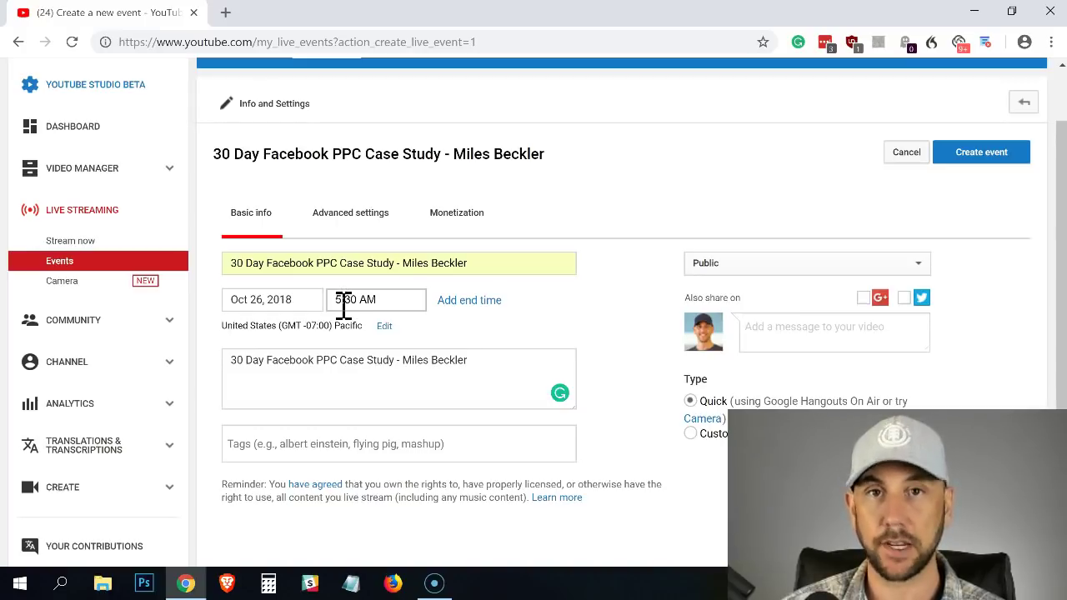
Step: Under Advanced settings, set 'Promote on my channel page' to 1 week prior to the scheduled start
left_click(343, 215)
scroll(443, 254, "down", 1)
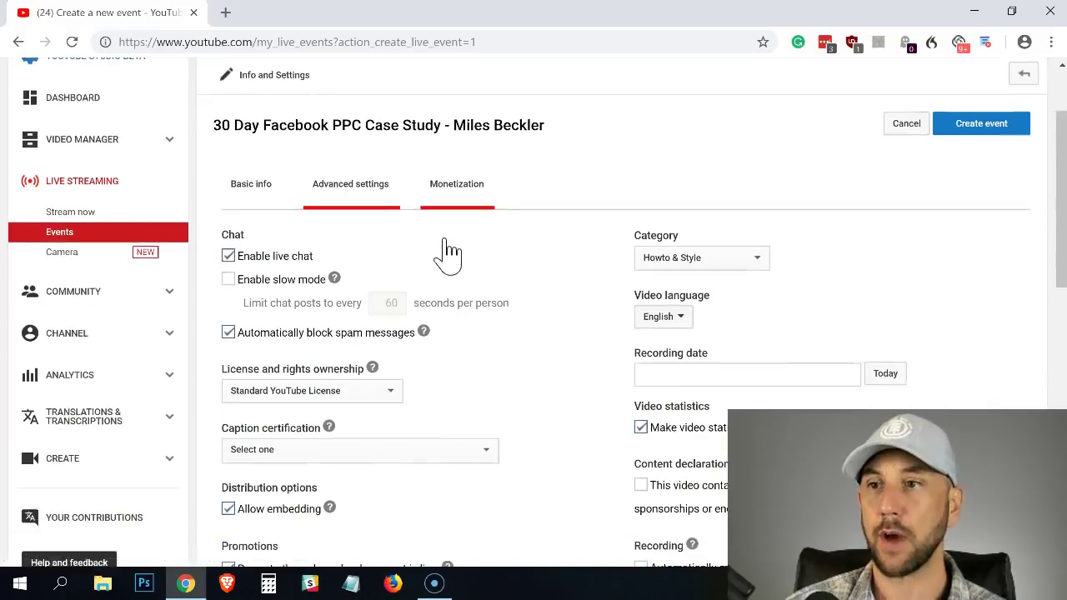
scroll(448, 254, "down", 1)
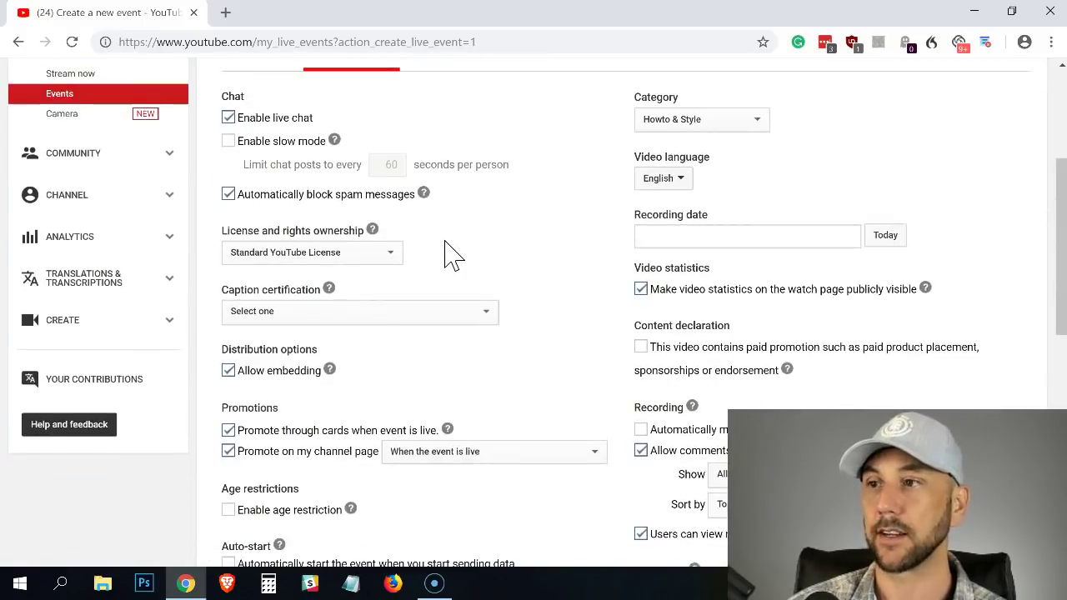
scroll(448, 254, "down", 1)
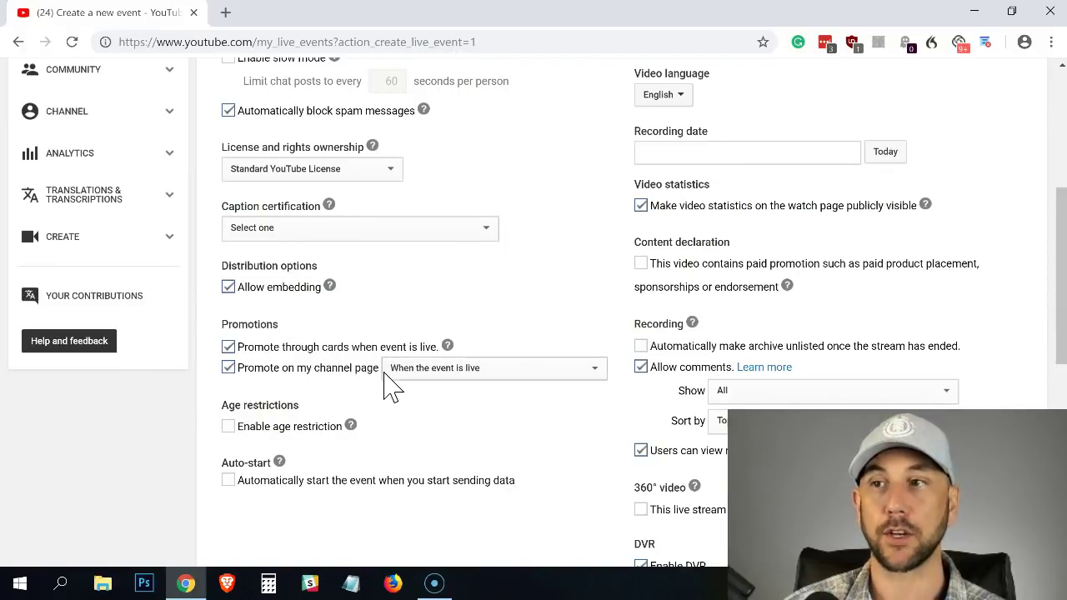
left_click(517, 369)
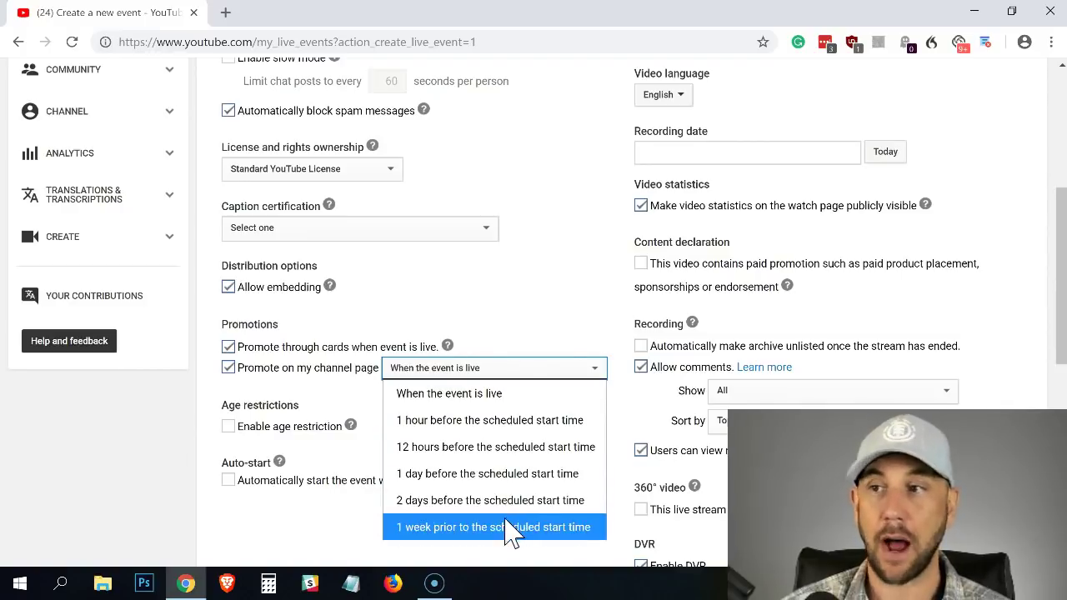
left_click(513, 529)
Step: Back on the Basic info tab, change the event's privacy from Public to Unlisted
scroll(520, 303, "up", 3)
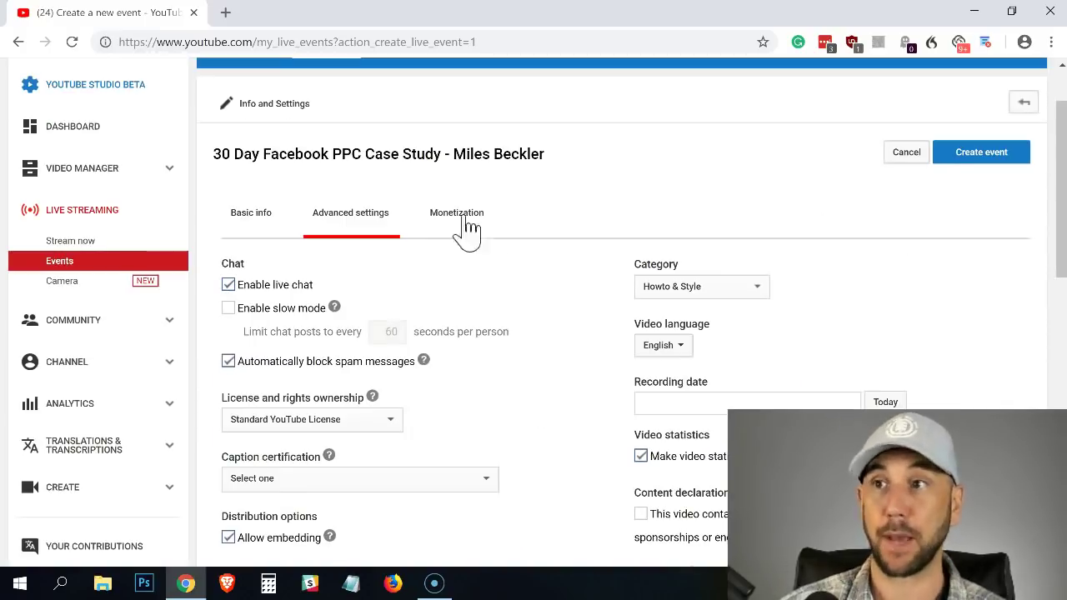
left_click(253, 219)
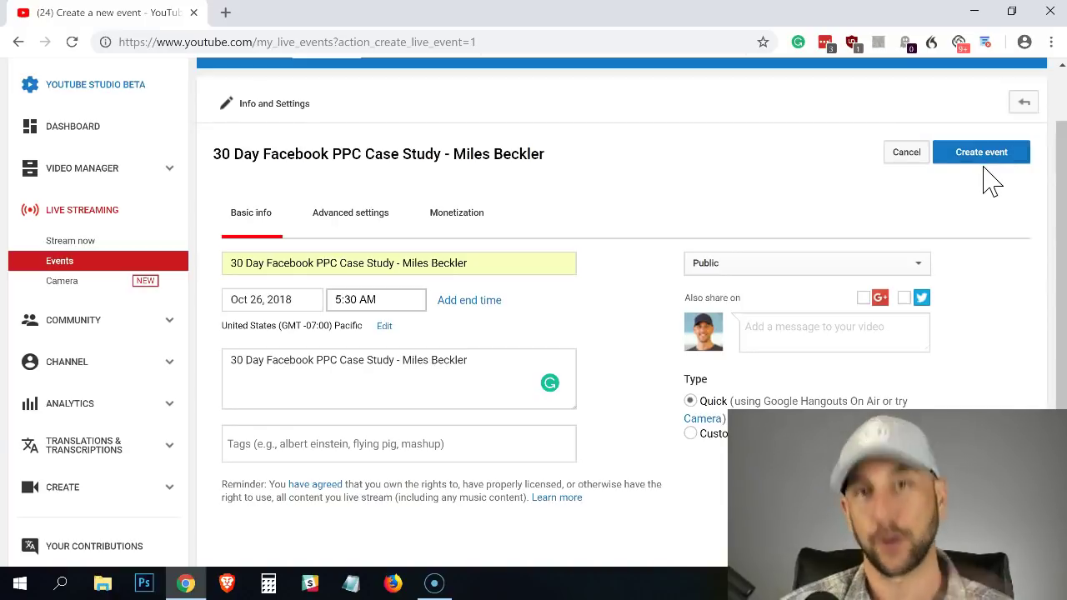
left_click(737, 265)
left_click(737, 312)
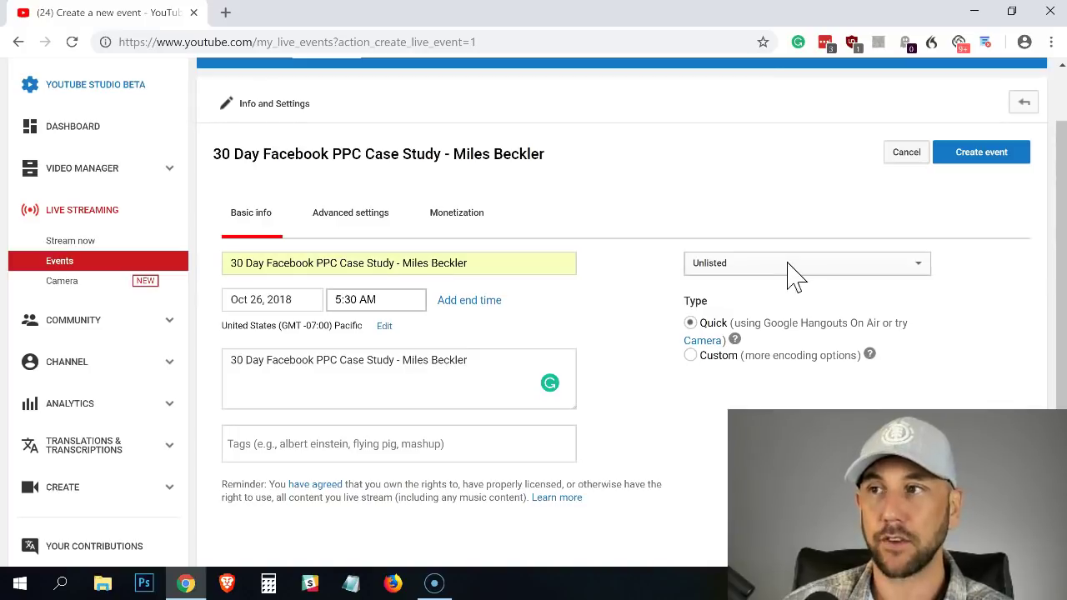
Step: Change the start time to 'Now' so the event reads Today, Go live now
left_click(386, 300)
scroll(446, 365, "up", 1)
left_click_drag(448, 357, 450, 317)
left_click(409, 340)
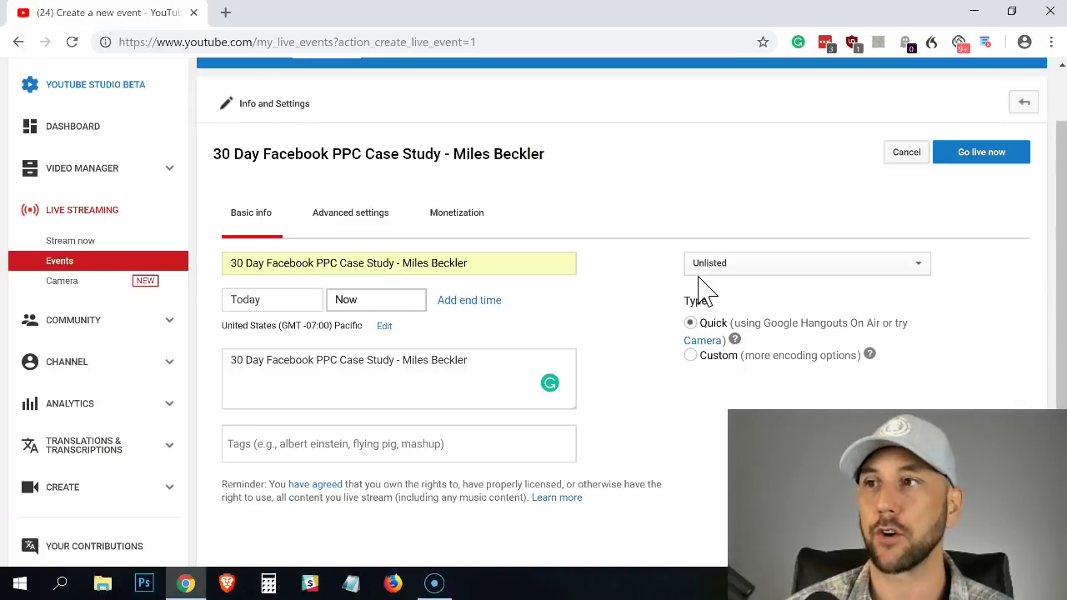
Step: Go live now and confirm the 'Ready to go!' prompt to launch the Hangouts On Air window
left_click(972, 159)
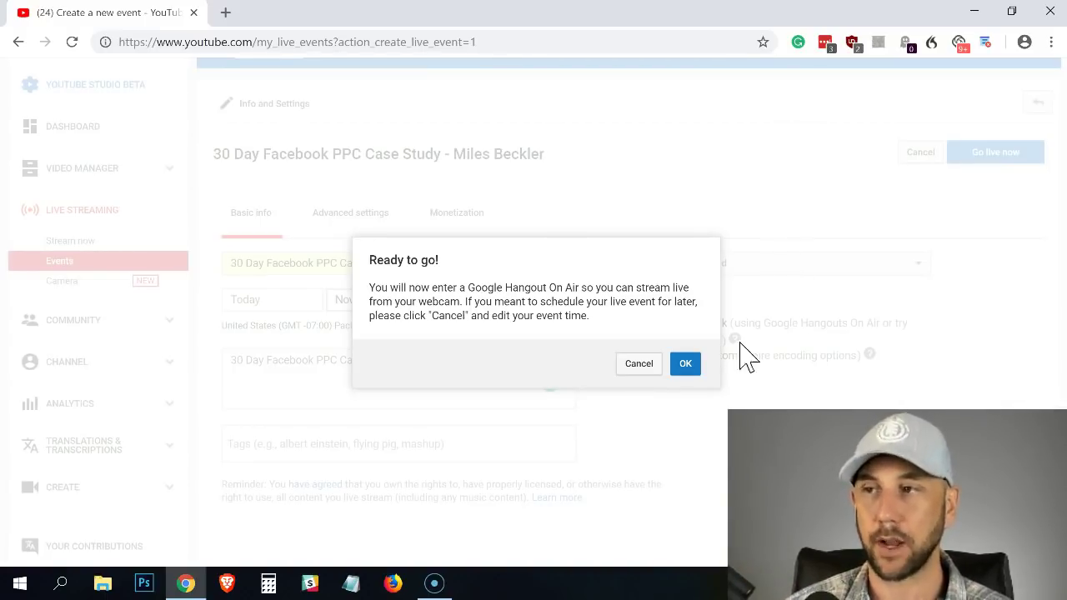
left_click(686, 367)
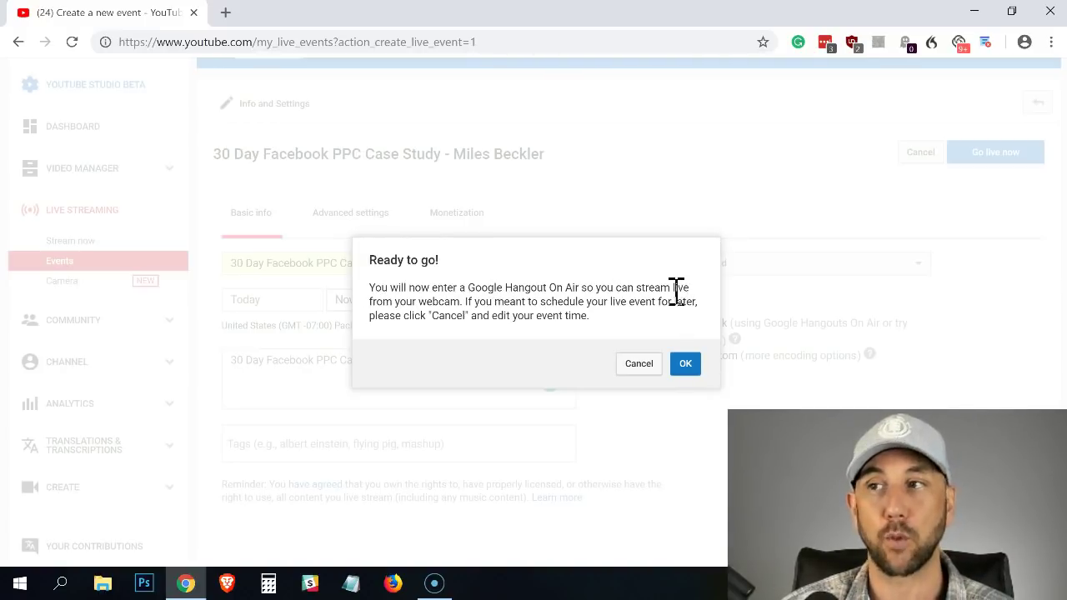
left_click(685, 366)
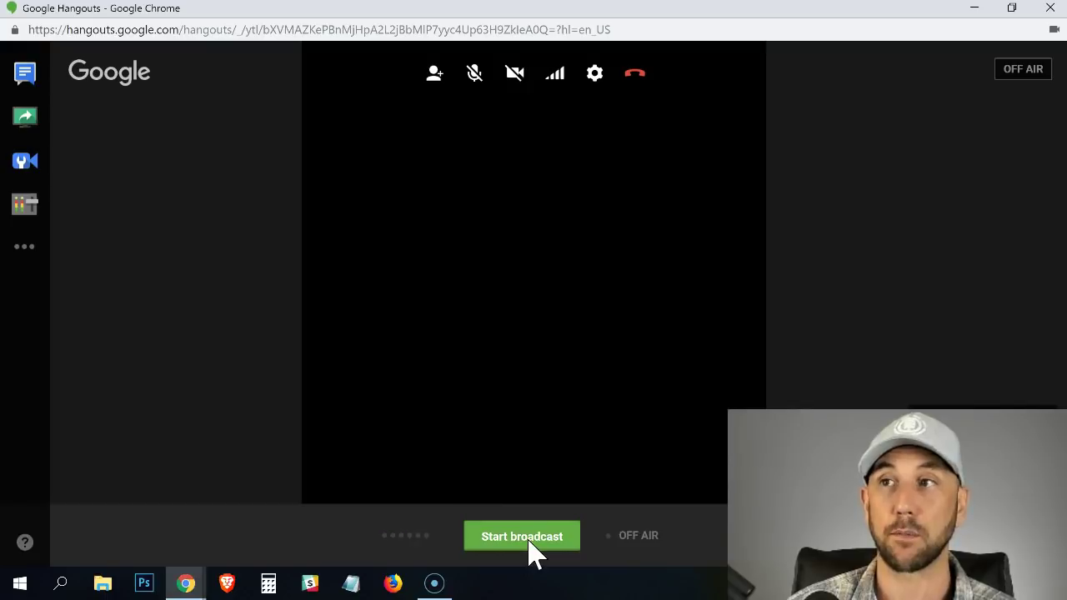
Step: In Hangouts Settings, switch the camera to Lenovo EasyCamera
left_click(595, 75)
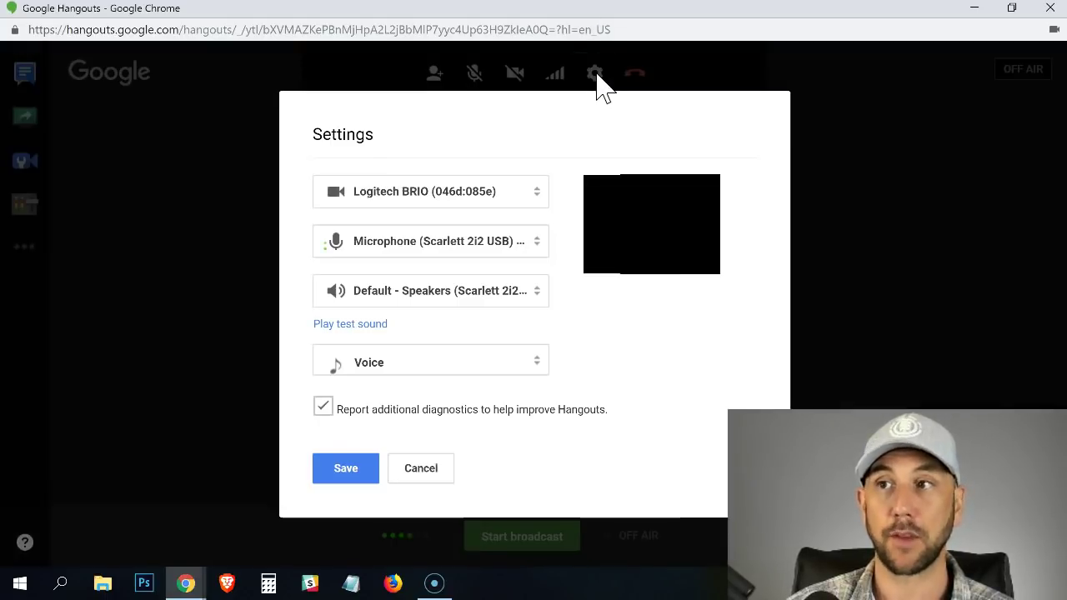
left_click(392, 200)
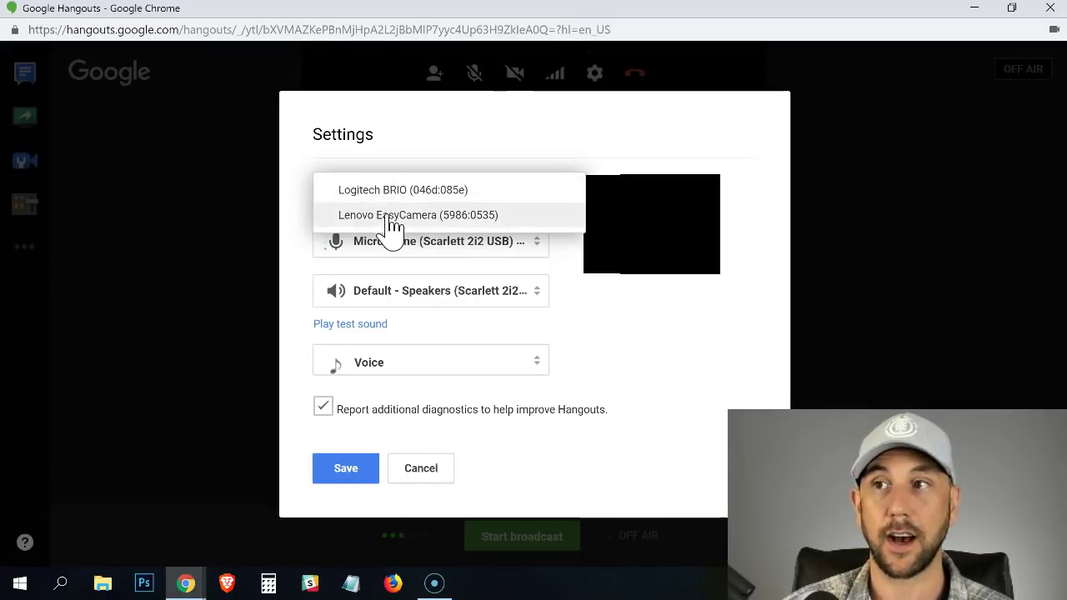
left_click(391, 218)
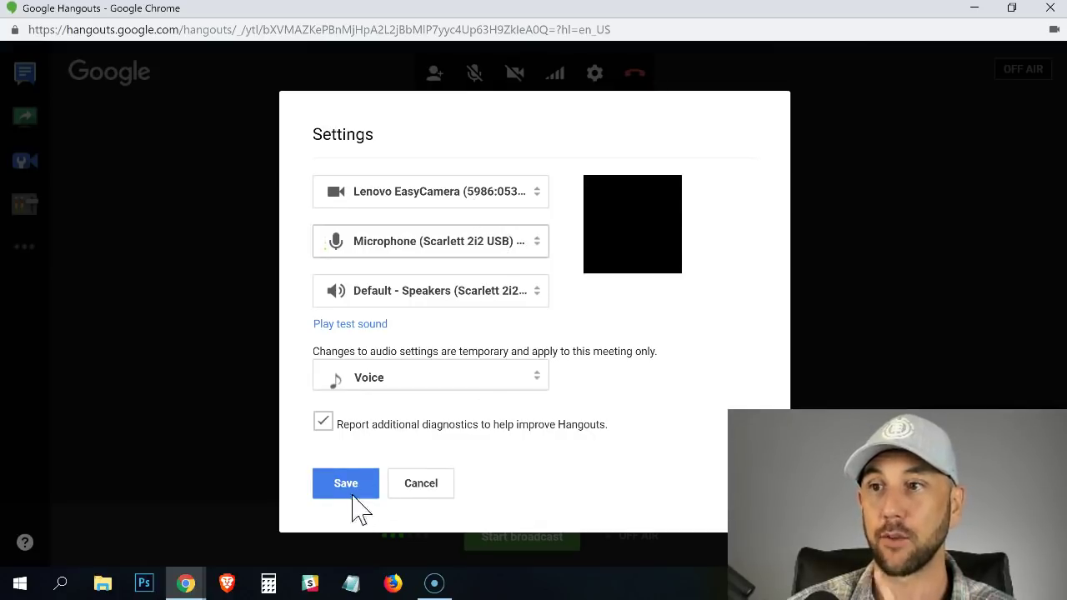
Step: Set both microphone and speakers to Realtek High Definition Audio and save the settings
left_click(463, 249)
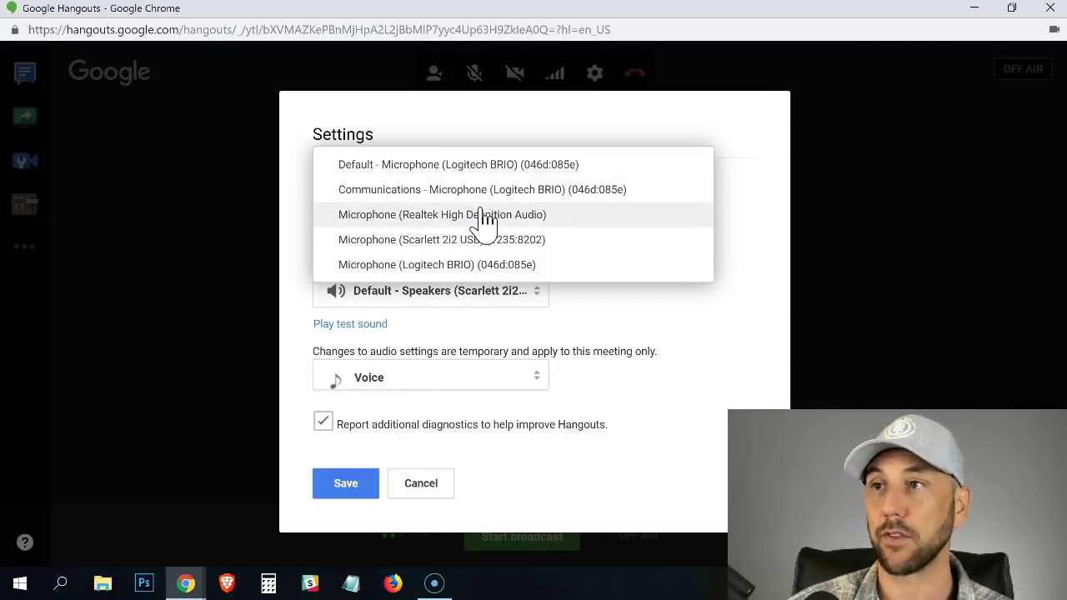
left_click(482, 164)
left_click(488, 251)
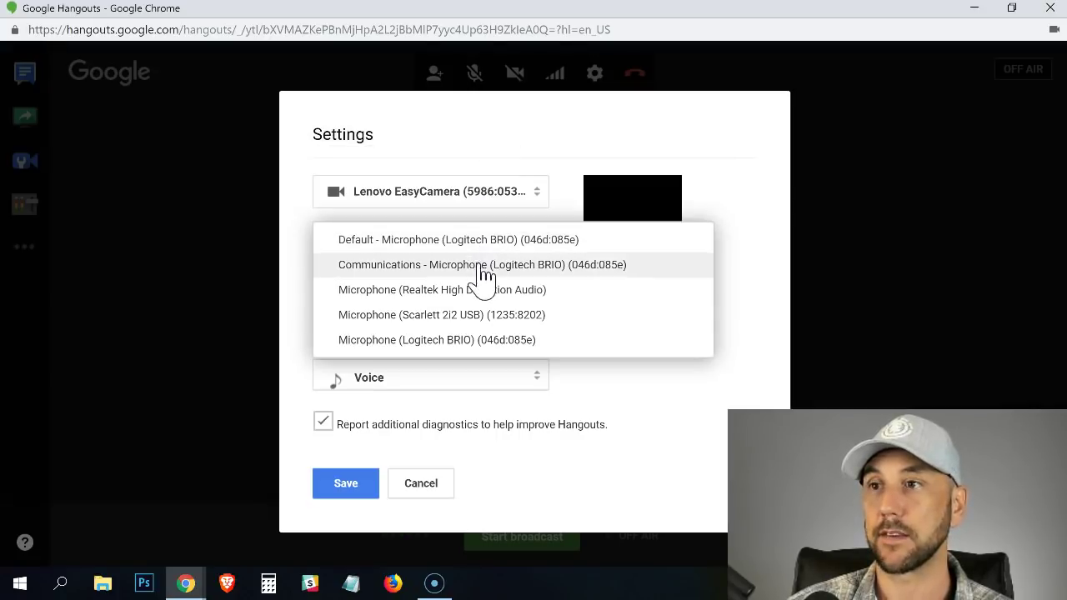
left_click(471, 292)
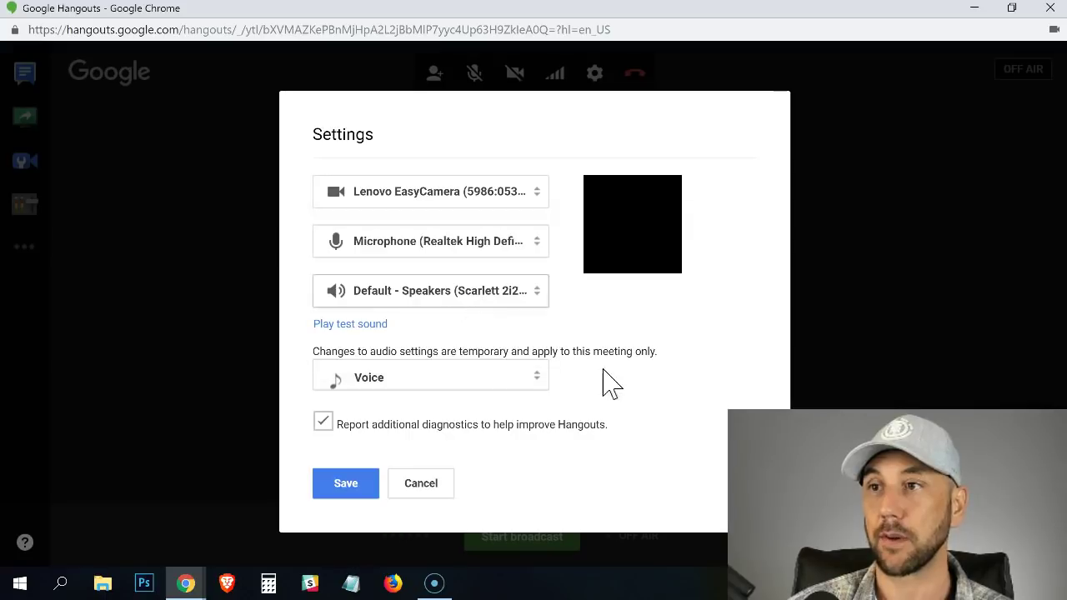
left_click(541, 301)
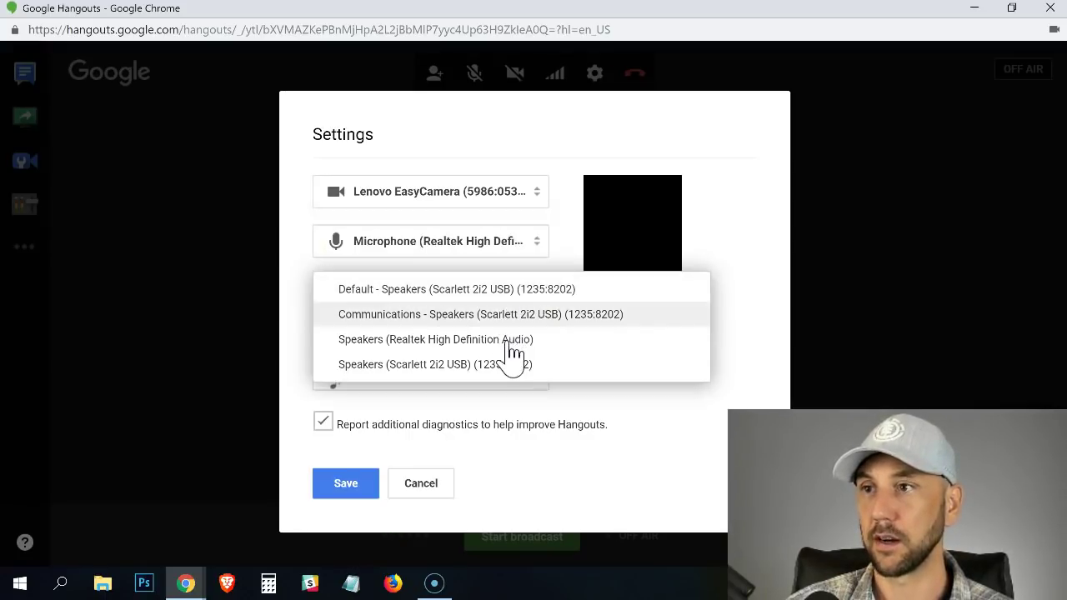
left_click(510, 344)
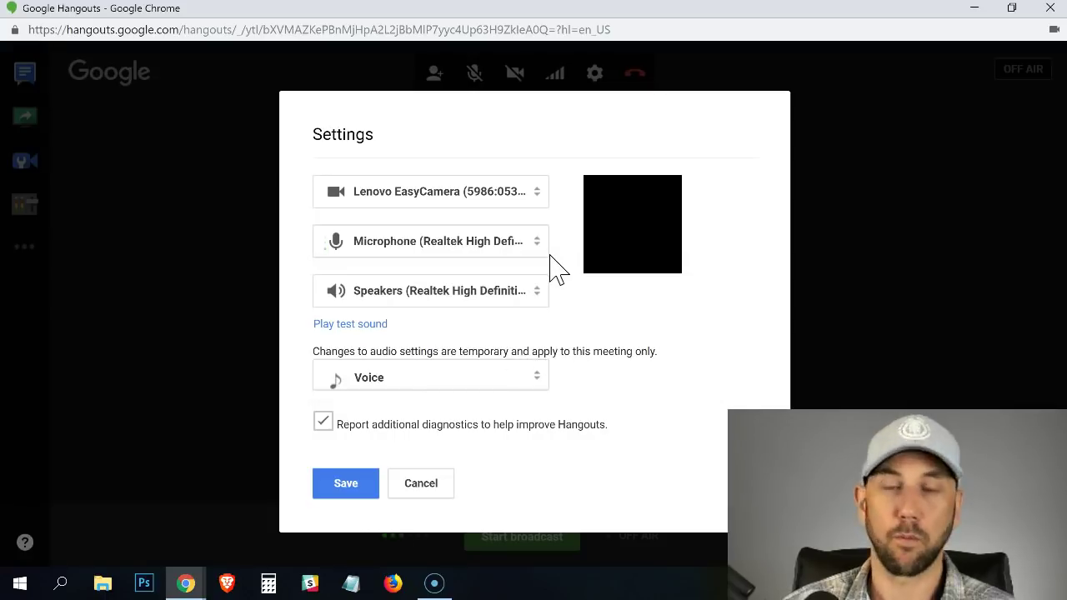
left_click(351, 490)
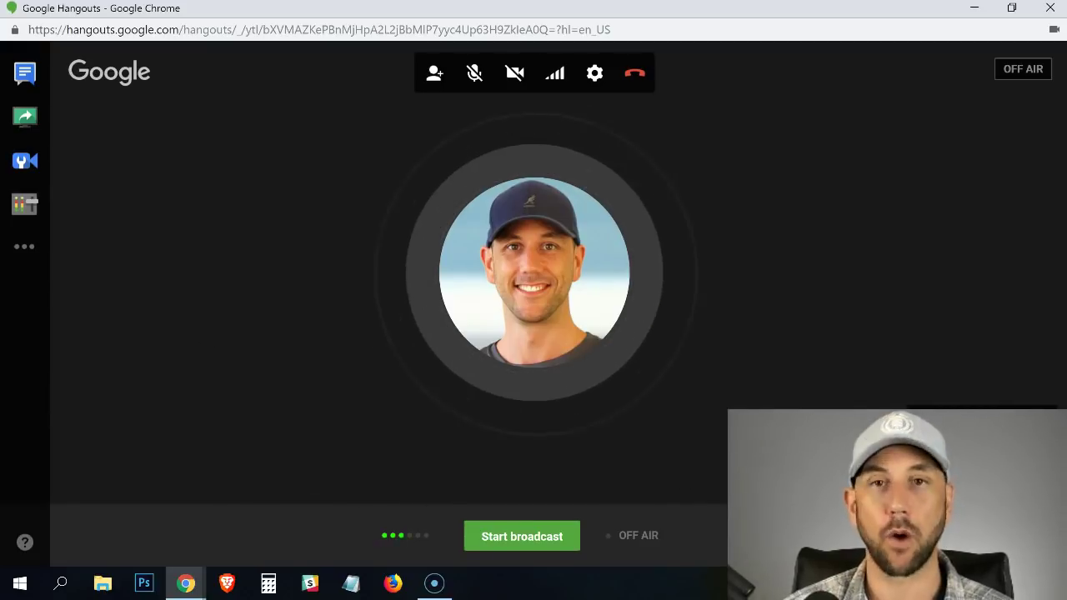
left_click(596, 71)
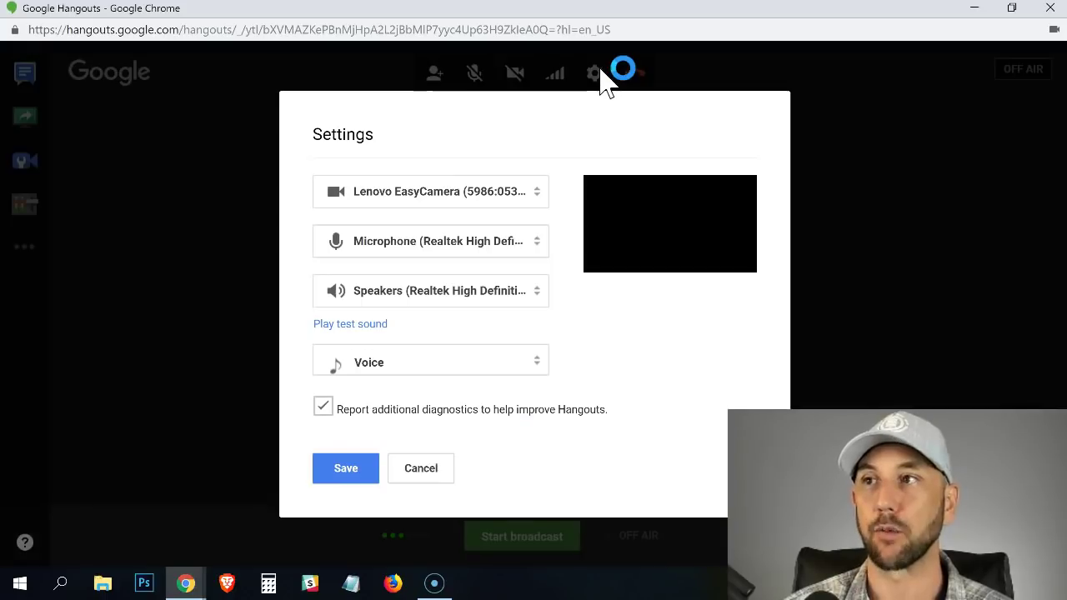
left_click(543, 198)
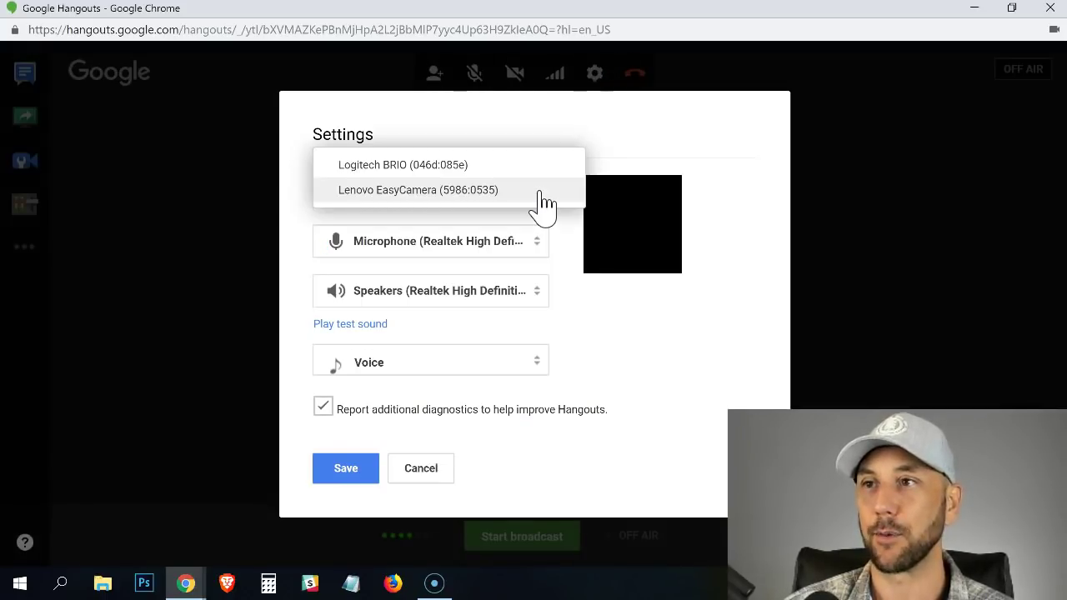
left_click(464, 167)
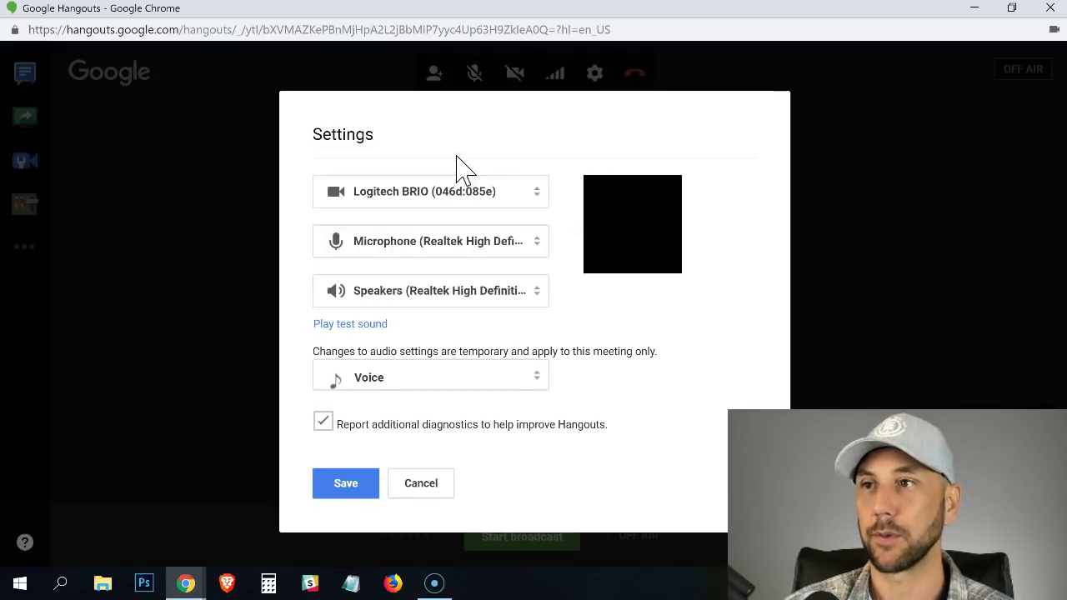
left_click(377, 492)
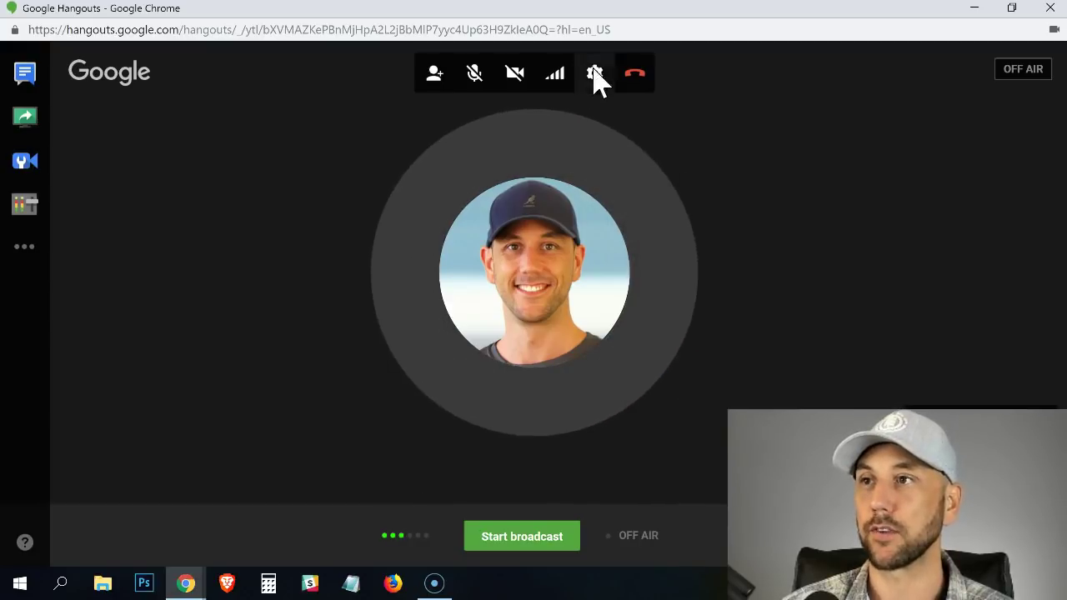
left_click(593, 75)
left_click(523, 196)
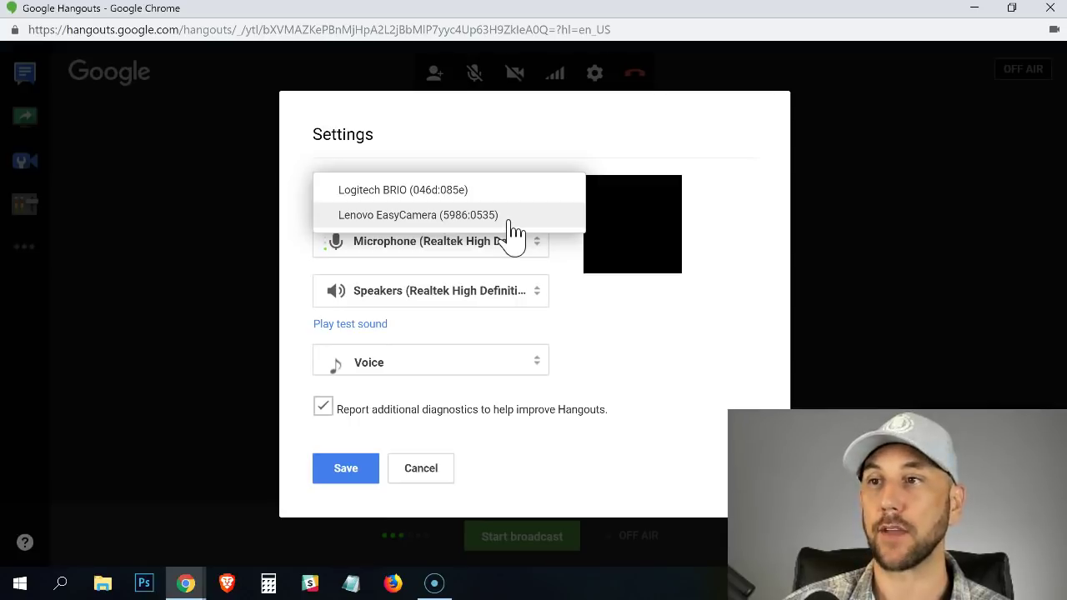
left_click(497, 216)
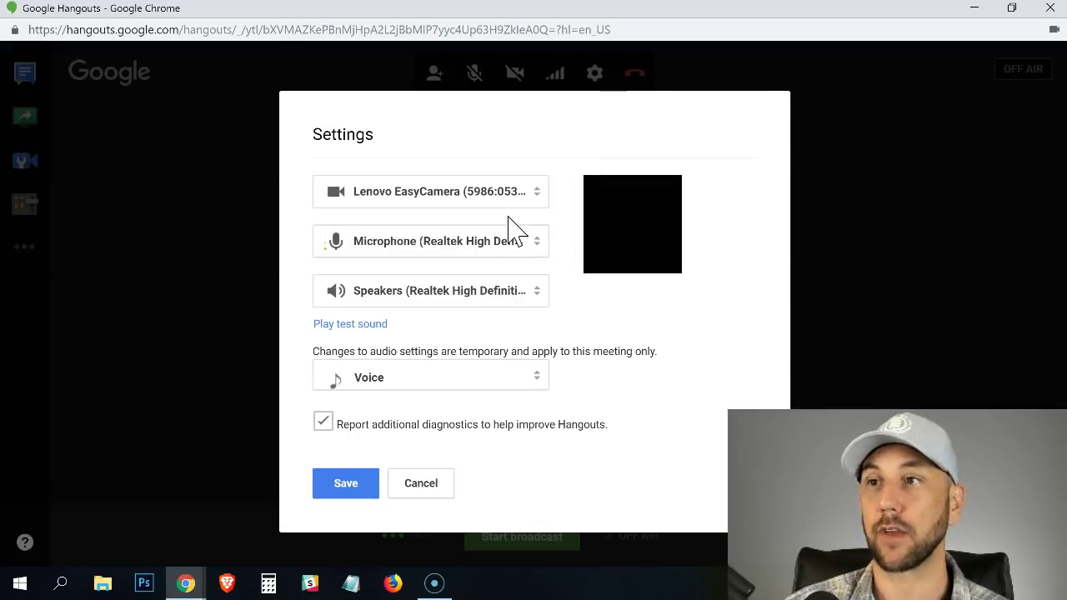
left_click(433, 200)
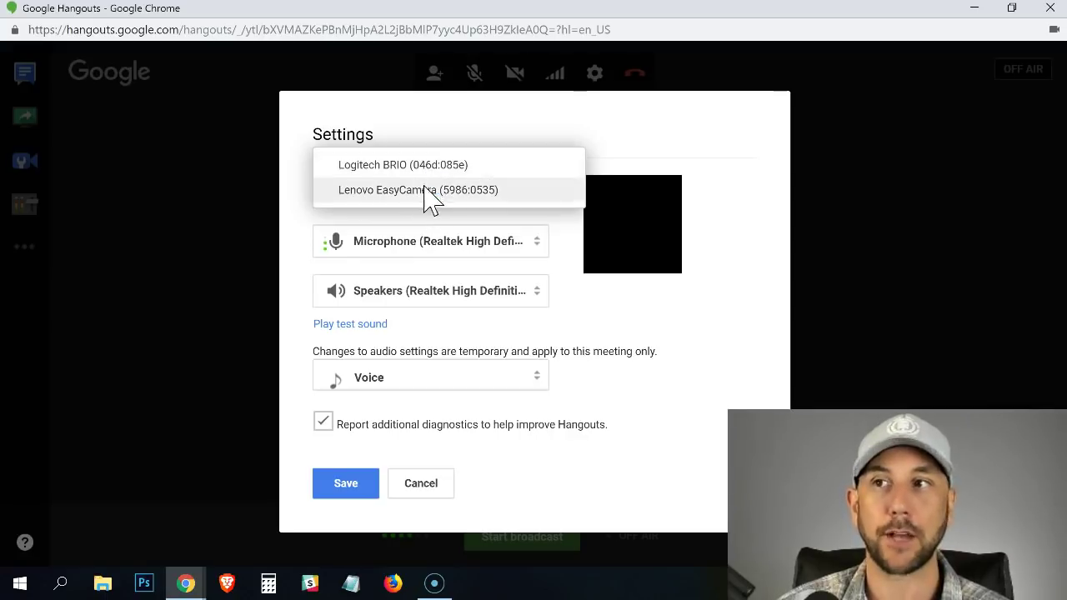
left_click(432, 191)
left_click(401, 252)
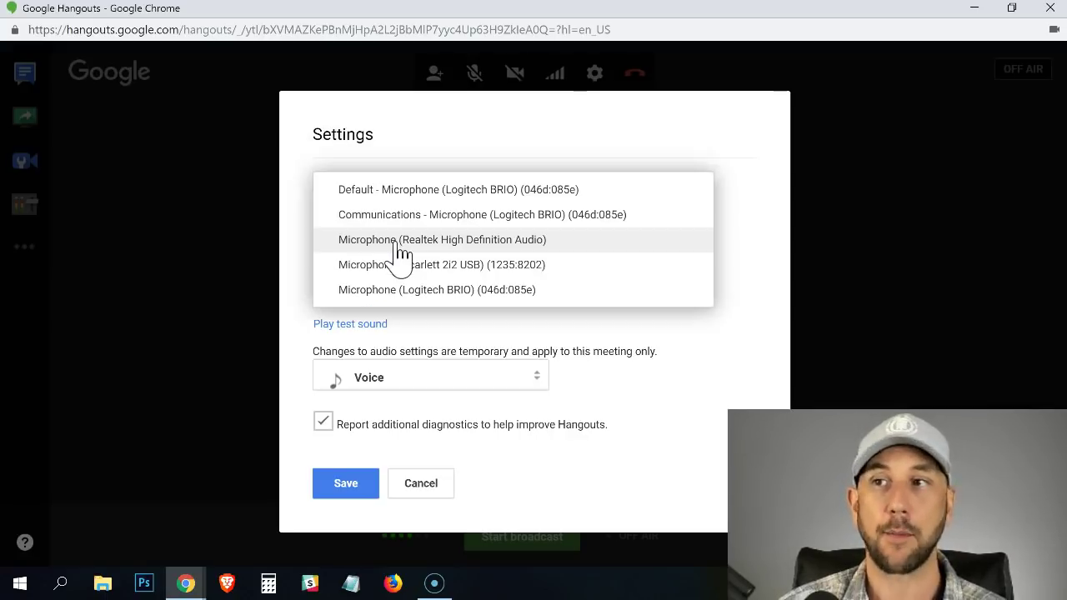
left_click(401, 240)
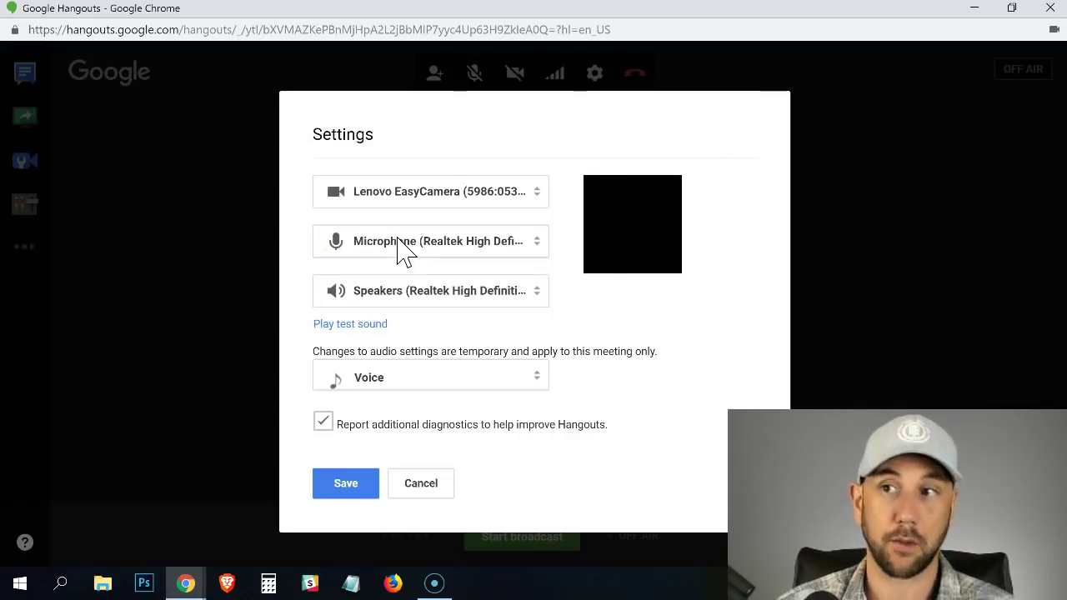
left_click(351, 485)
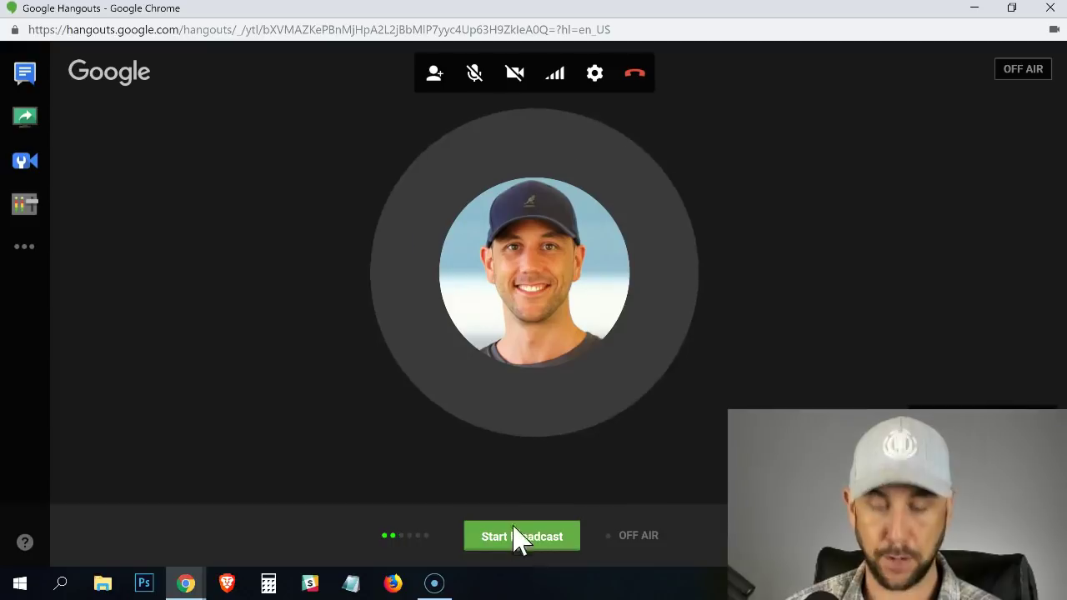
Step: From the Live Events list, open the '30 Day Facebook PPC Case Study' watch page in a new tab
key("alt+Tab")
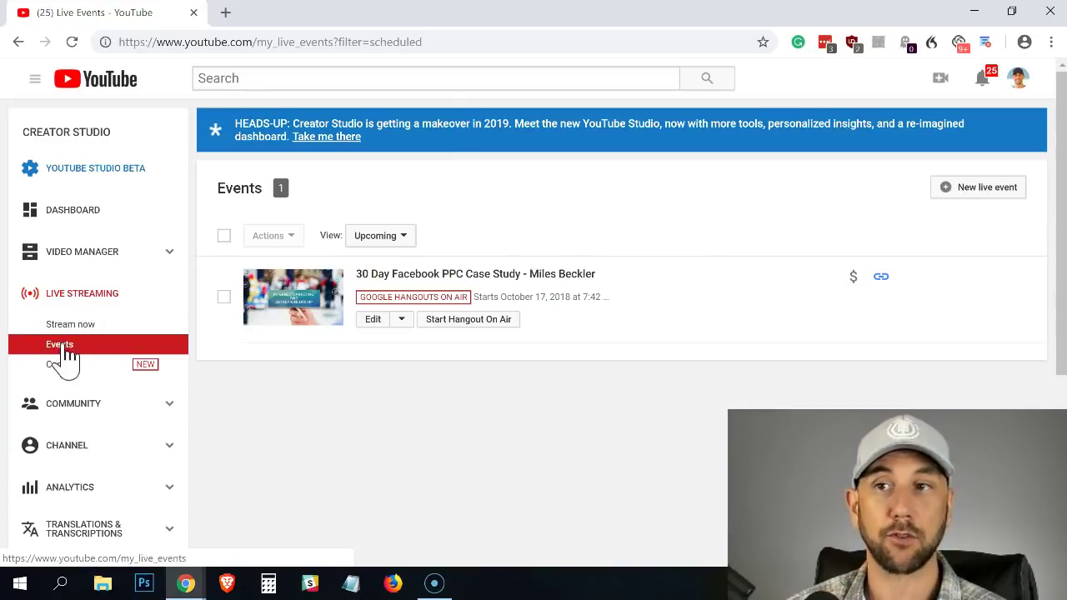
middle_click(486, 281)
left_click(247, 15)
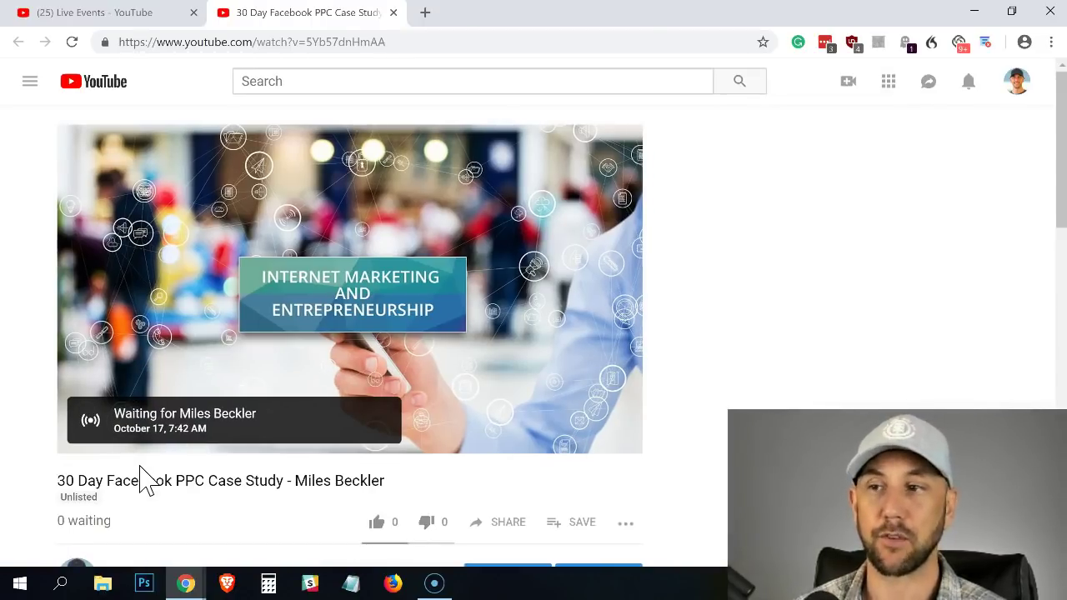
Step: Highlight the event's Unlisted label, then select the watch page URL in the address bar
double_click(85, 500)
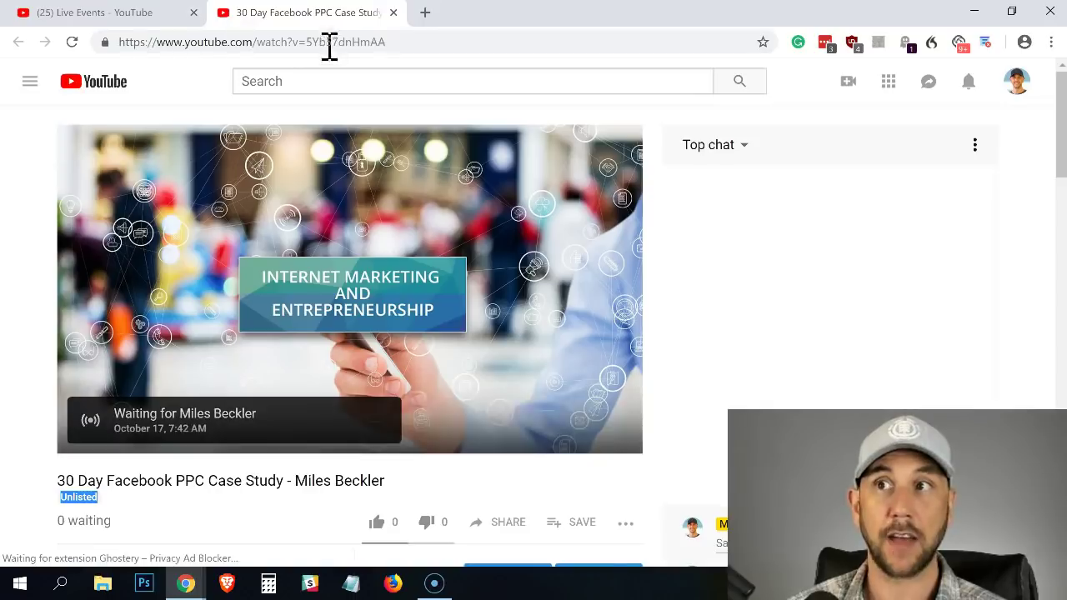
left_click(149, 515)
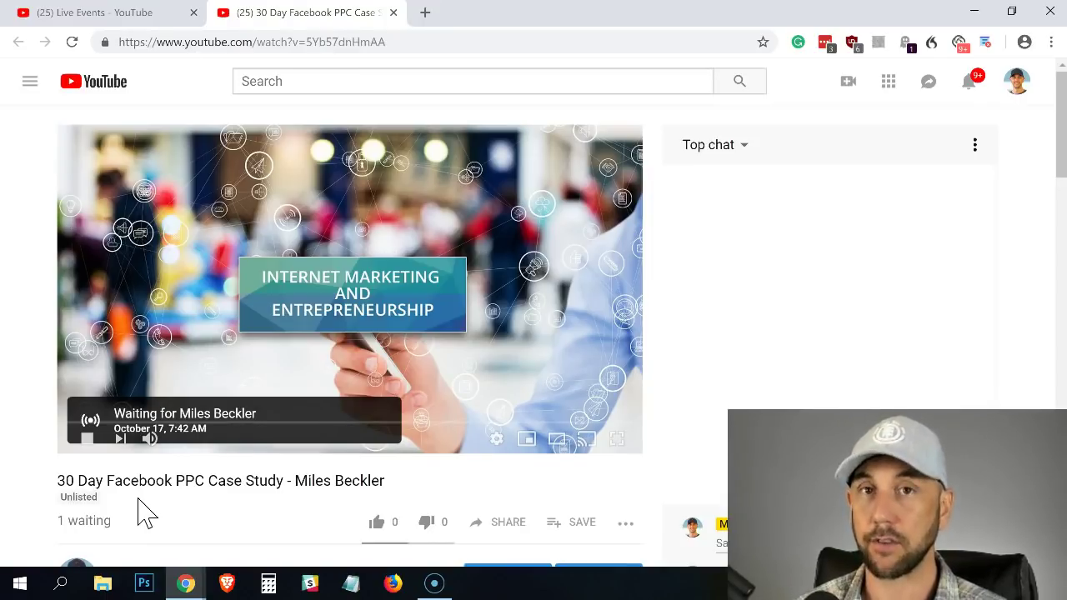
left_click(225, 42)
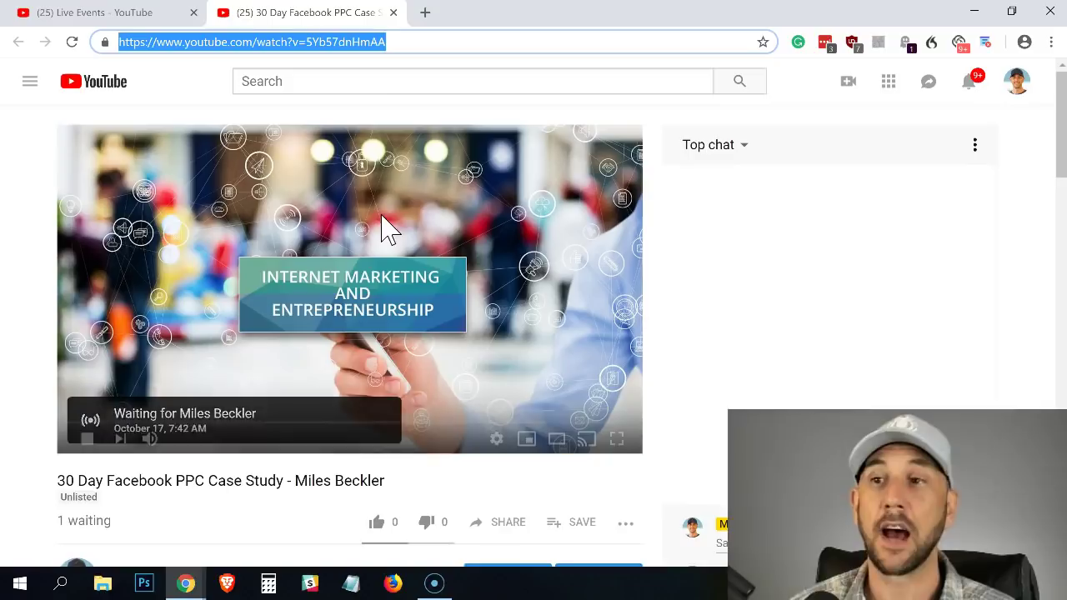
mouse_move(191, 269)
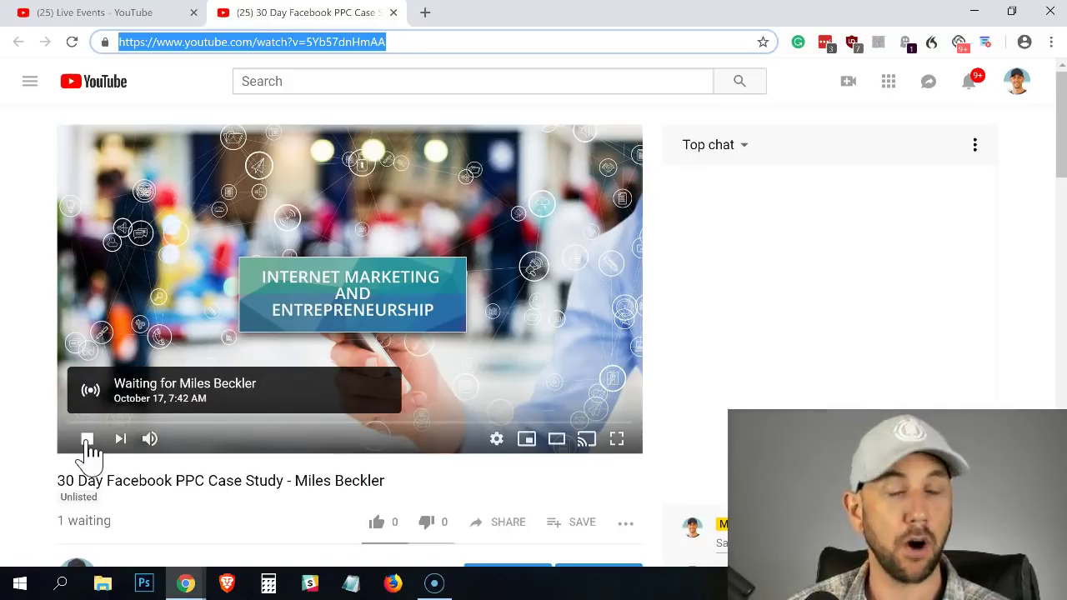
Step: Pop out the live chat into a narrow window and resize the Hangouts window beside it
left_click(976, 147)
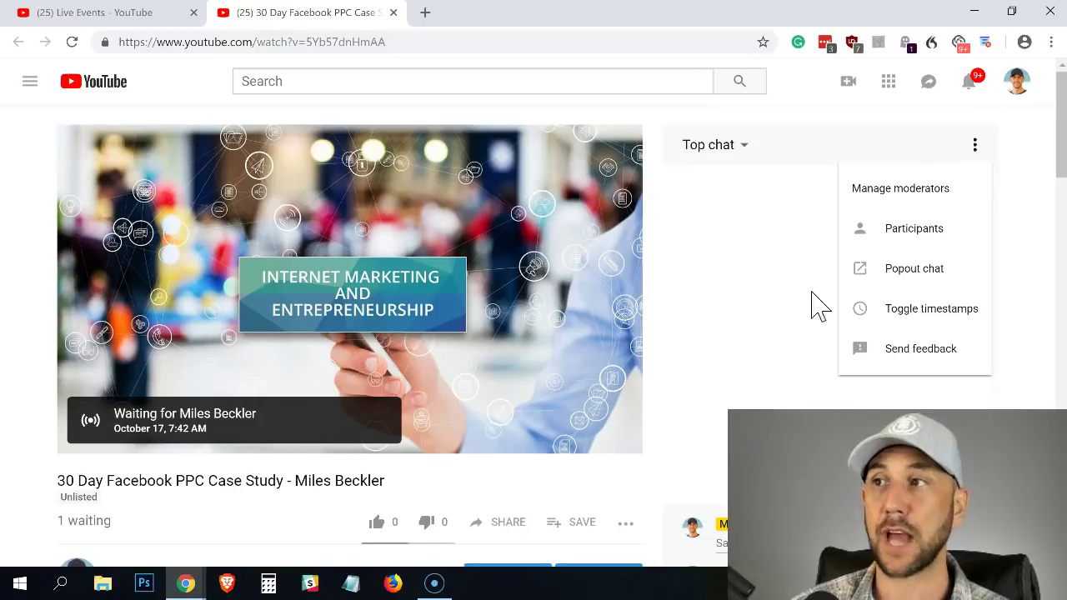
left_click(908, 281)
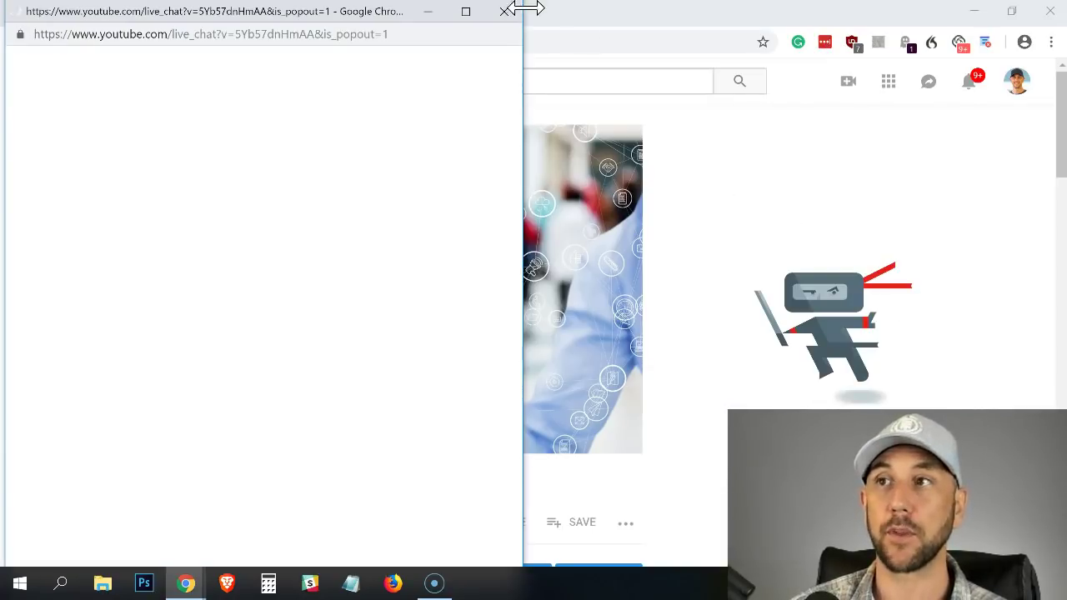
left_click_drag(522, 62, 381, 72)
key("alt+Tab")
key("alt+Tab")
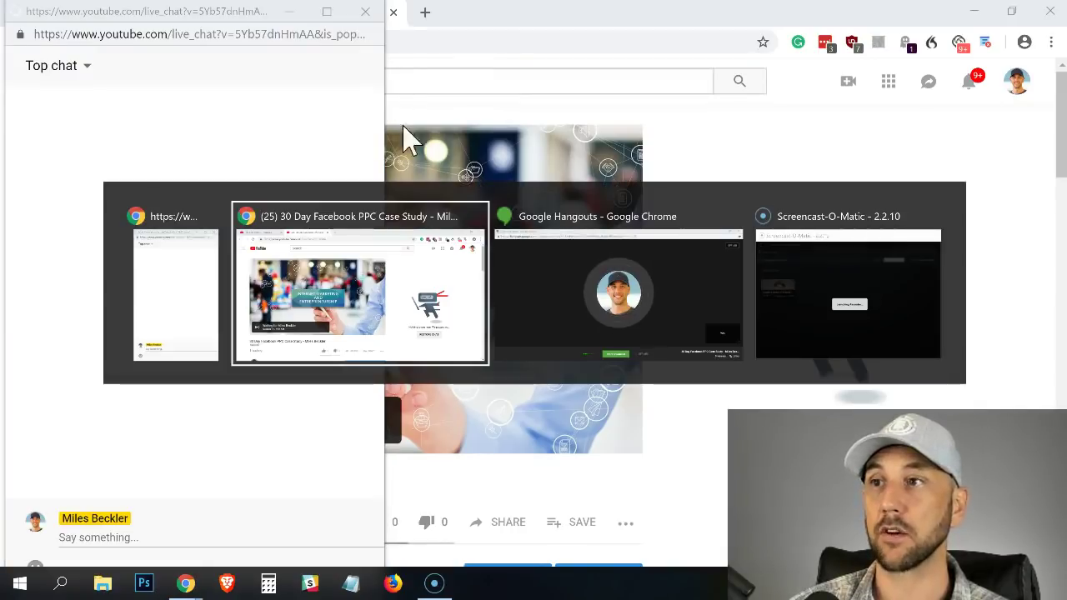
left_click(1011, 8)
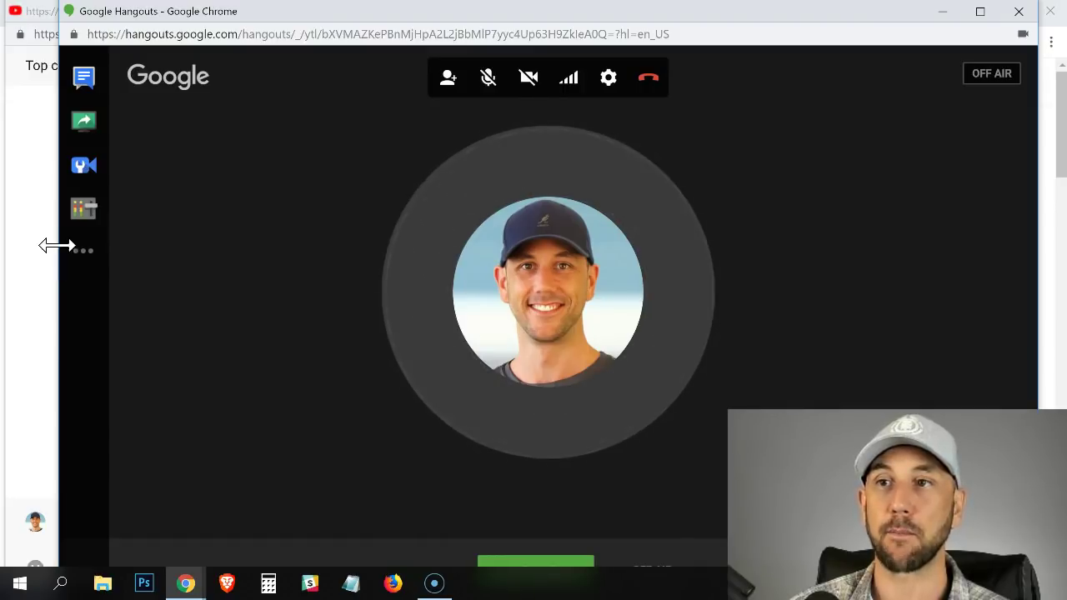
left_click_drag(56, 245, 383, 240)
mouse_move(525, 200)
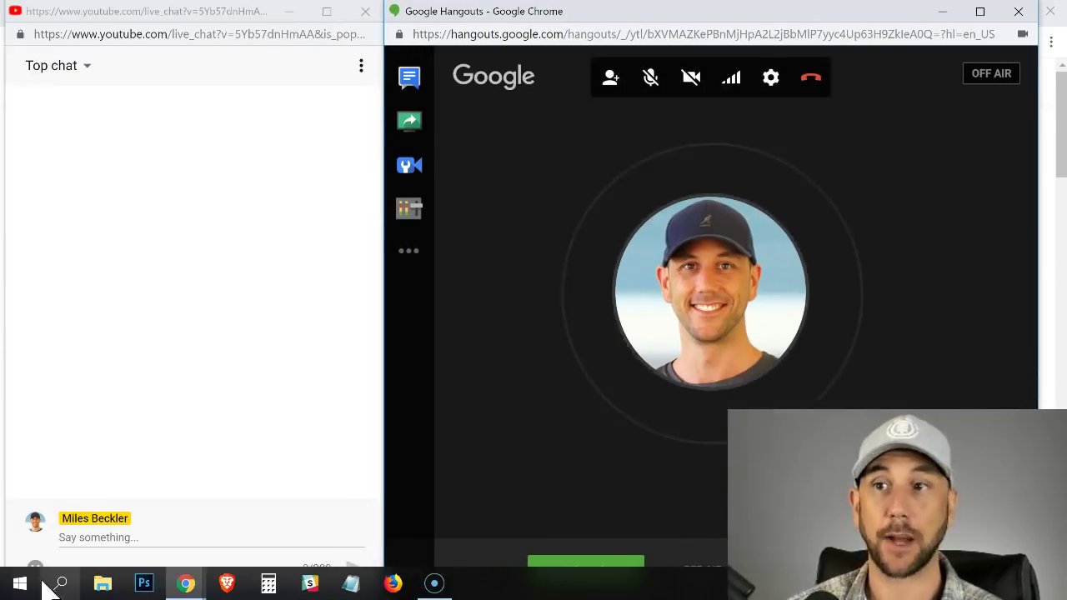
Step: Post 'Chat is live!' in the YouTube live chat, then bring up Hangouts' screen-share choices
left_click(93, 538)
type("Cha")
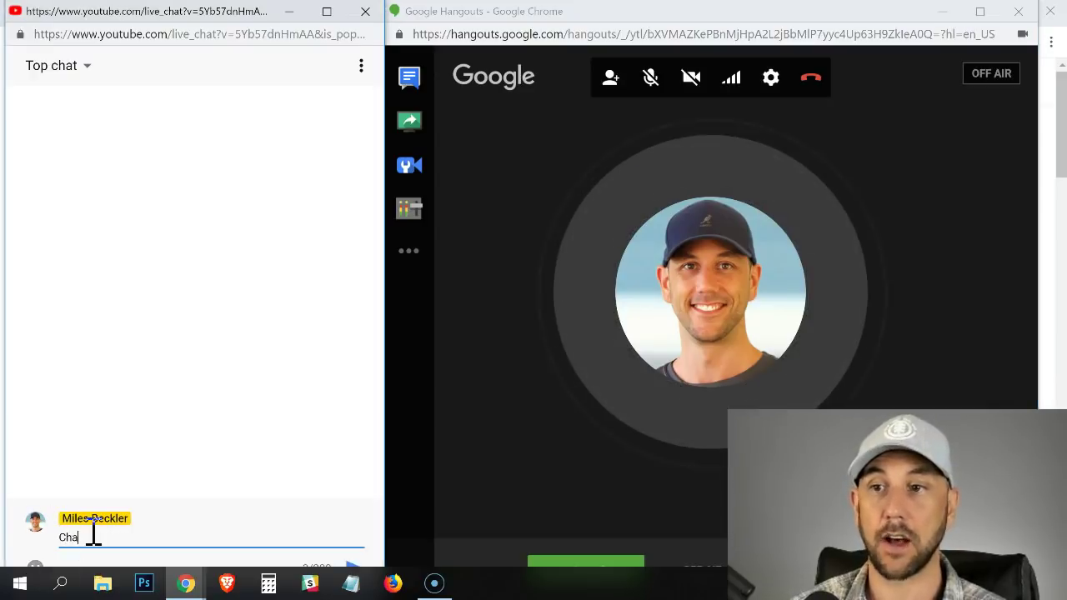
type("t is live!")
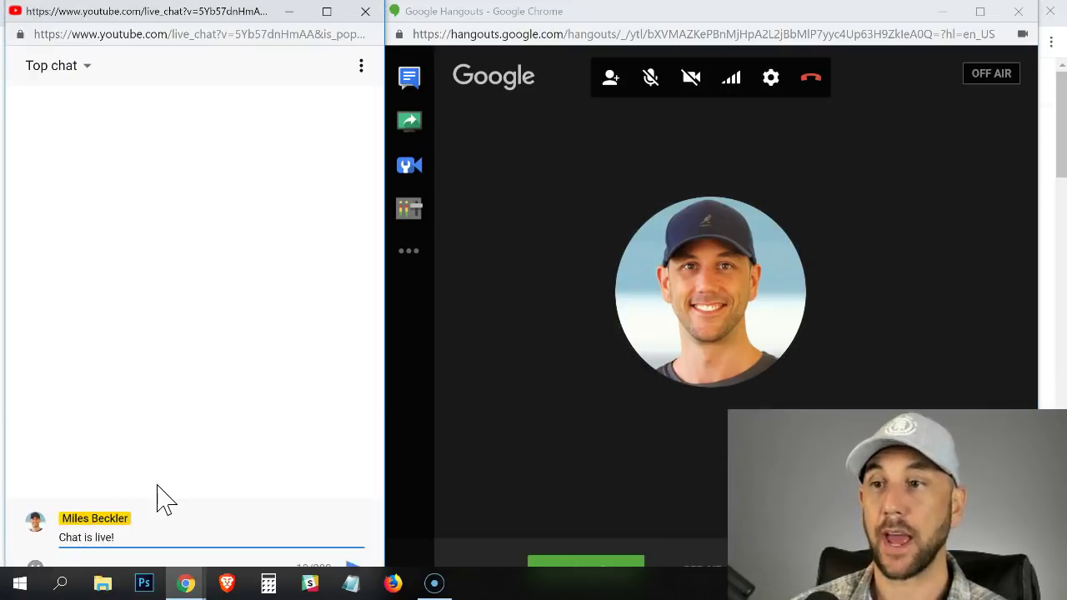
key("Return")
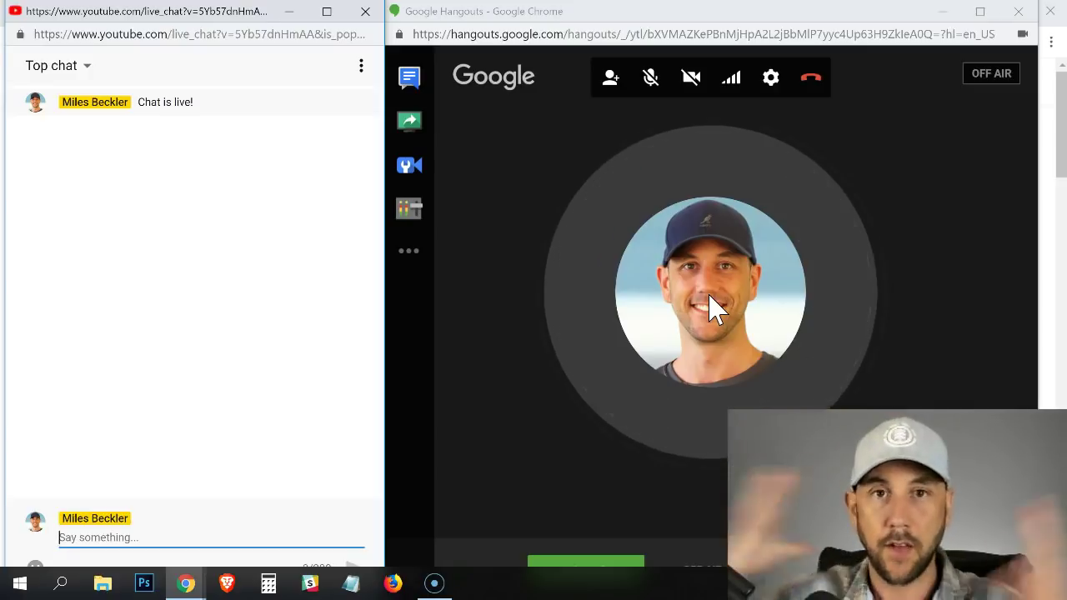
left_click(413, 122)
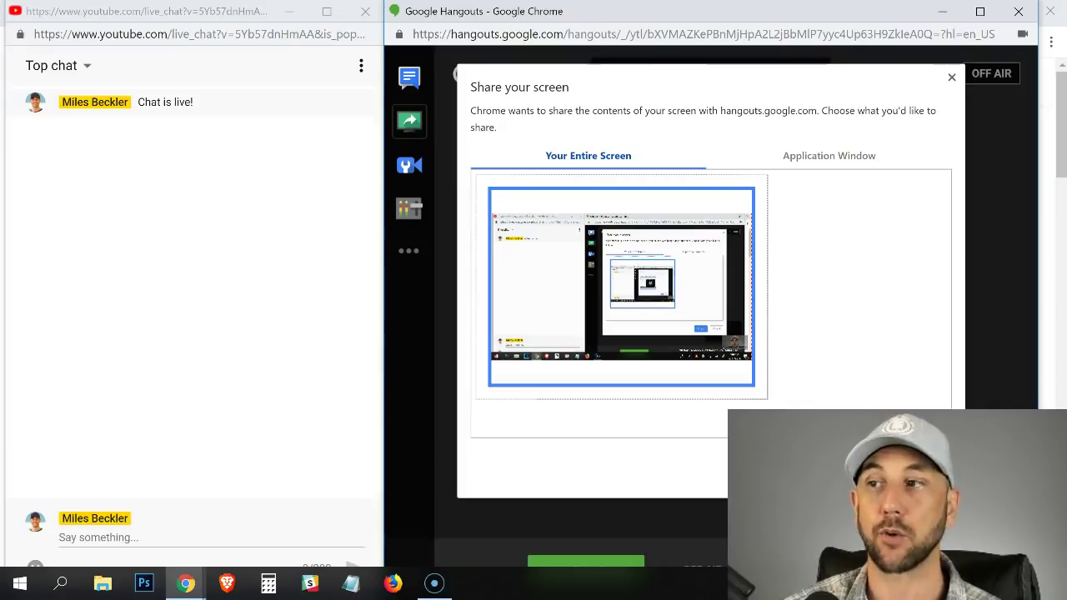
Step: Close the Share your screen dialog without sharing anything
left_click(952, 77)
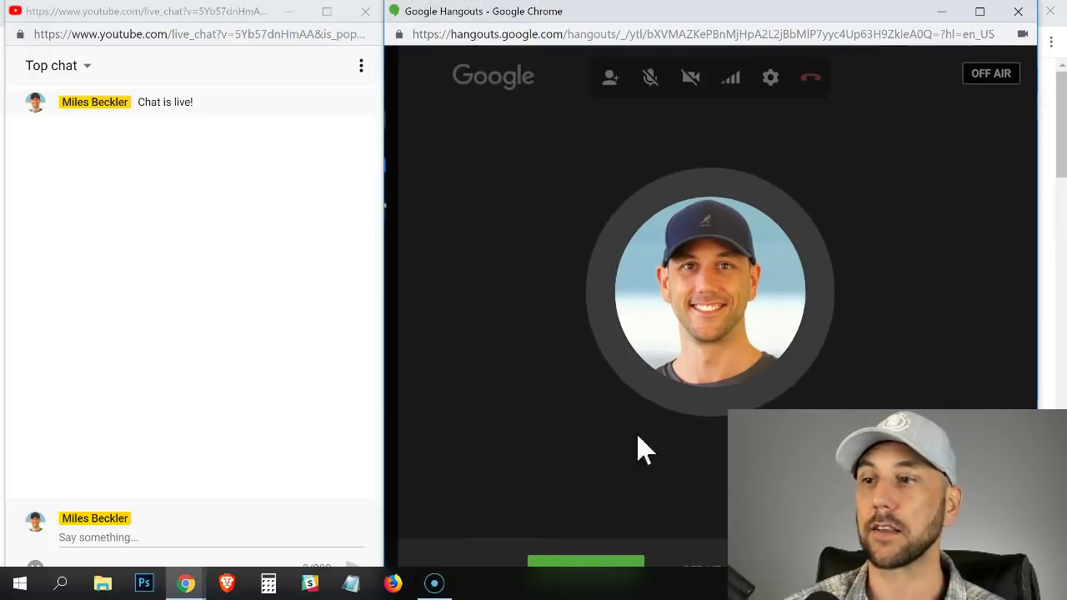
Step: Start the Hangout On Air broadcast, confirm going live, and switch to its YouTube watch page
left_click(575, 564)
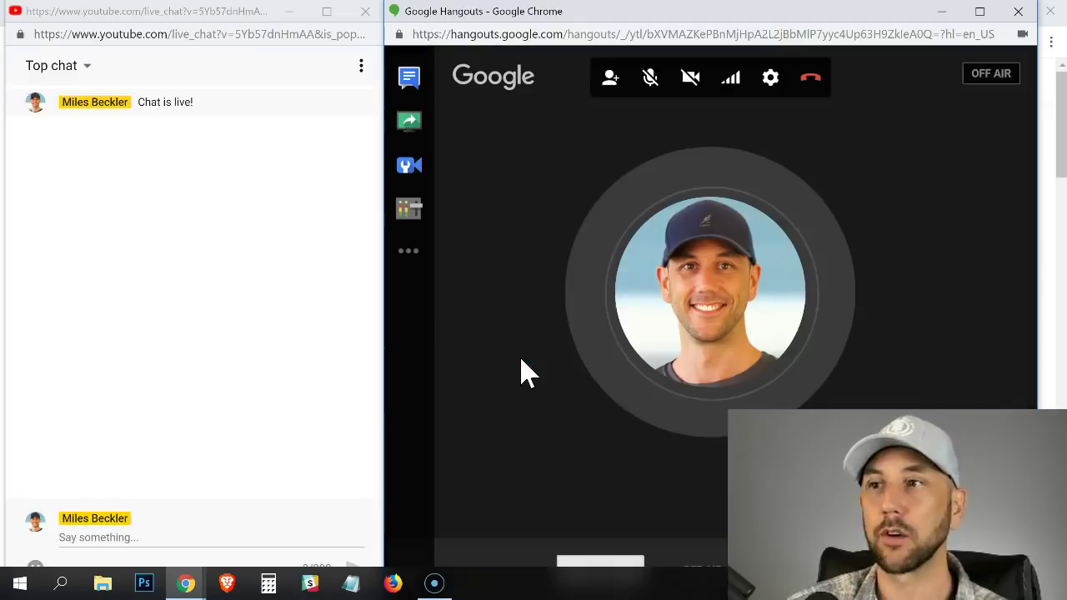
left_click(529, 359)
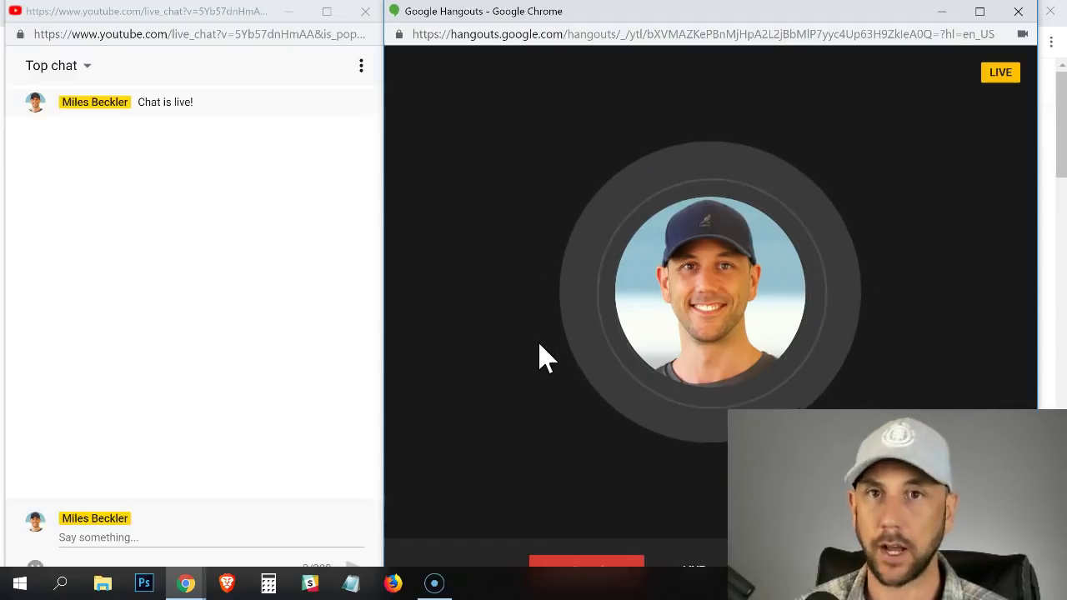
mouse_move(519, 210)
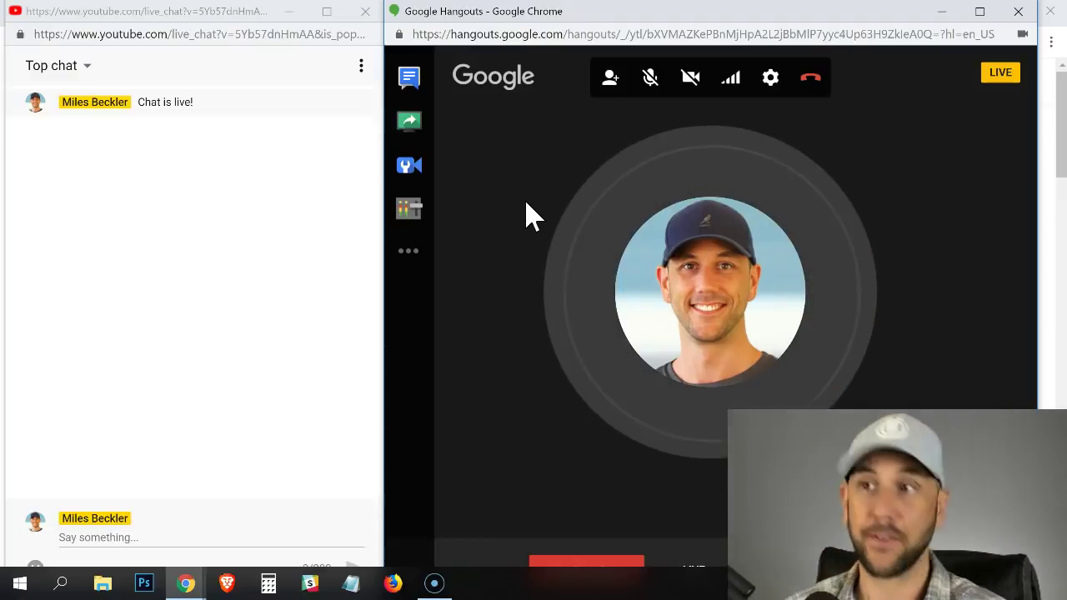
key("alt+Tab")
key("alt+Tab")
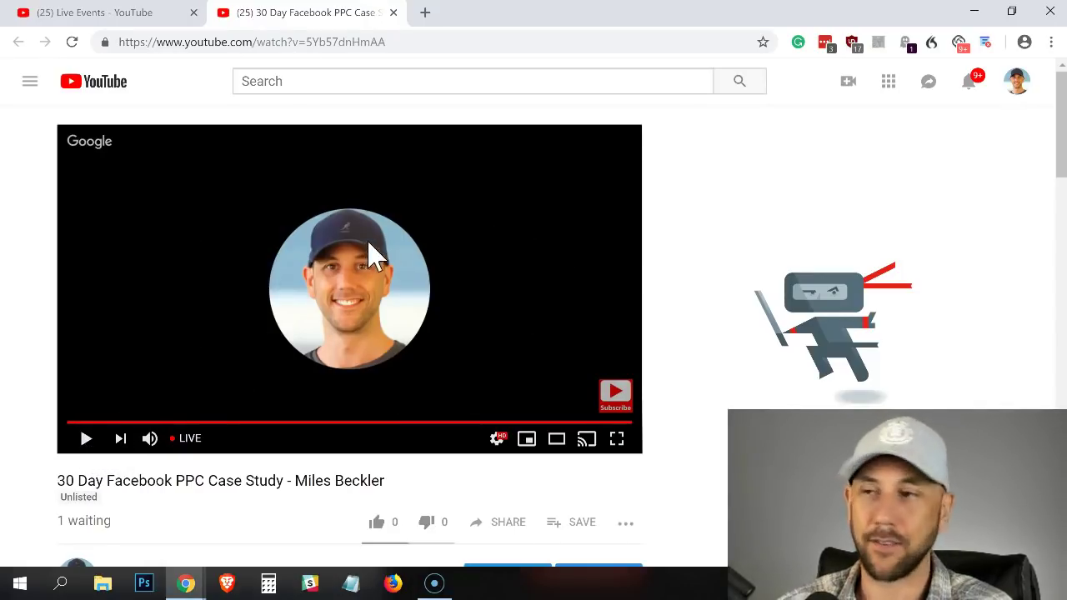
Step: Switch back to the live Hangouts call, then to the pop-out YouTube live chat
key("alt+Tab")
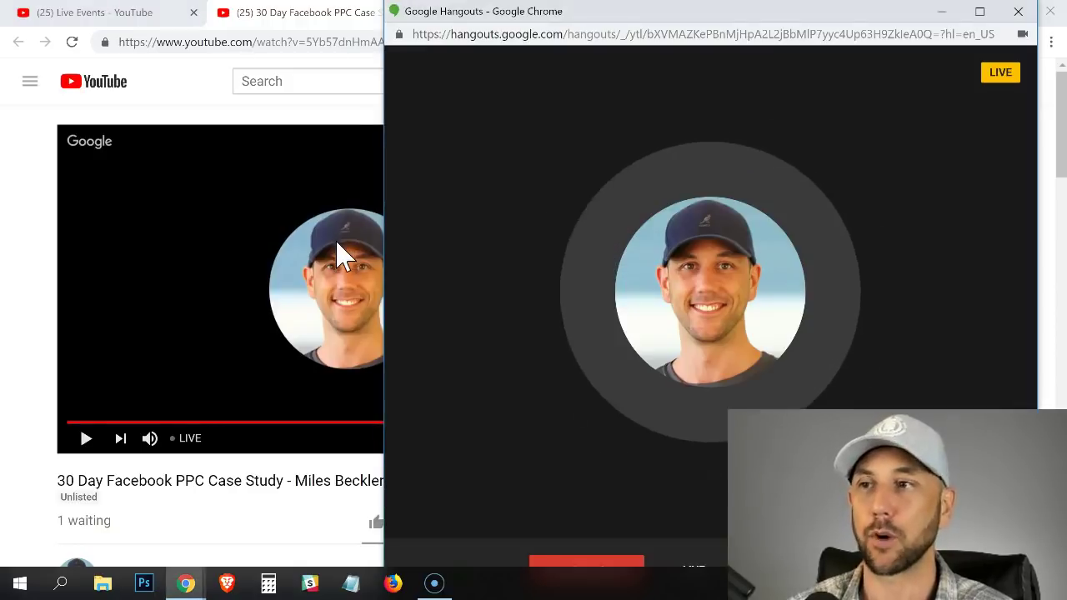
key("alt+Tab")
key("alt+Tab")
mouse_move(817, 269)
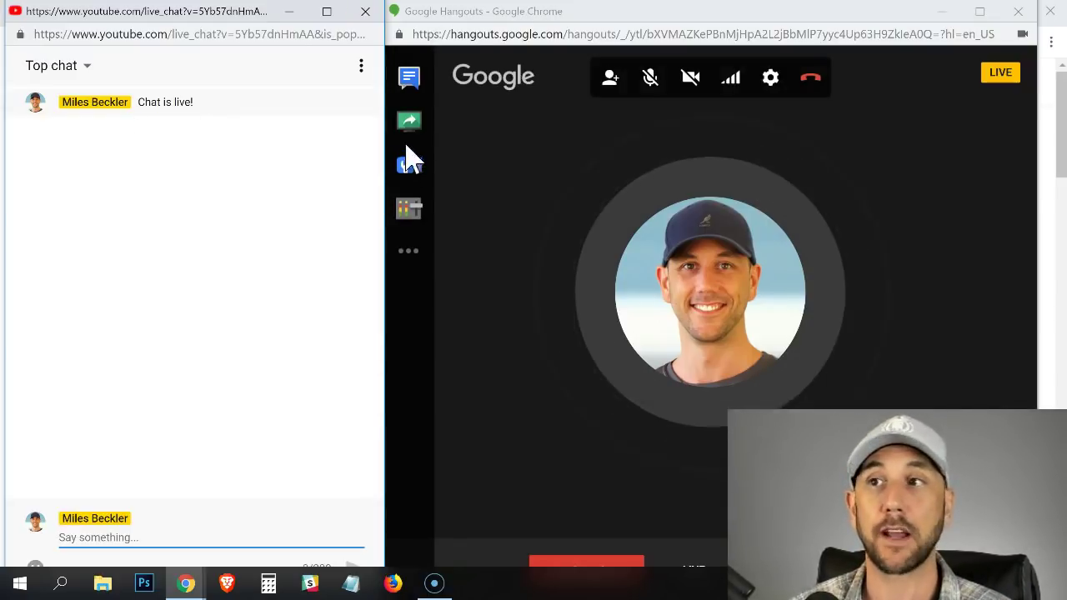
Step: Share the entire screen and check it on the YouTube stream, skipping to the live point
left_click(410, 123)
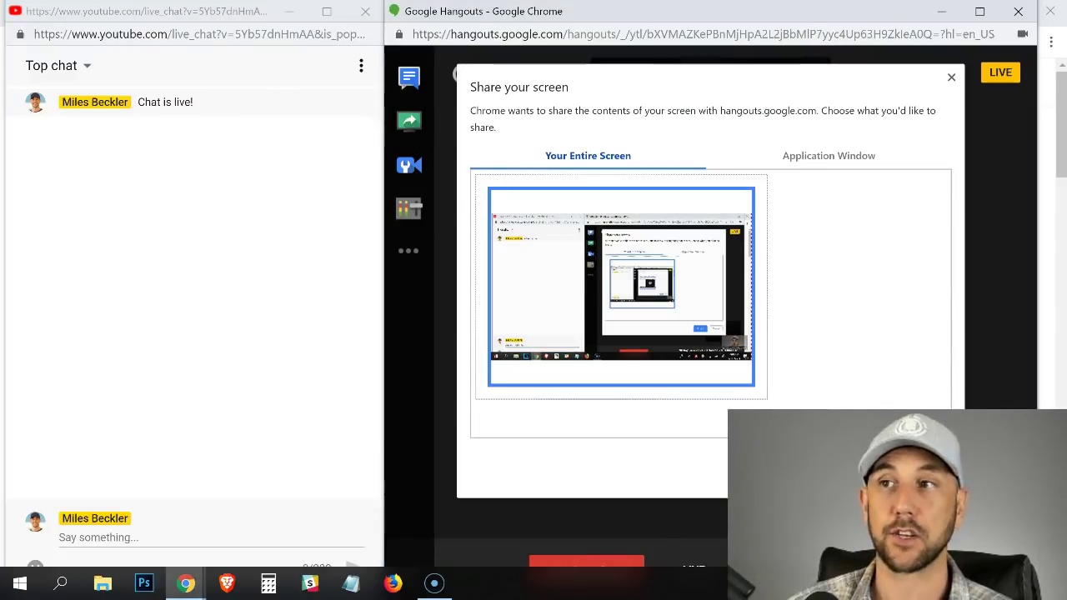
key("Return")
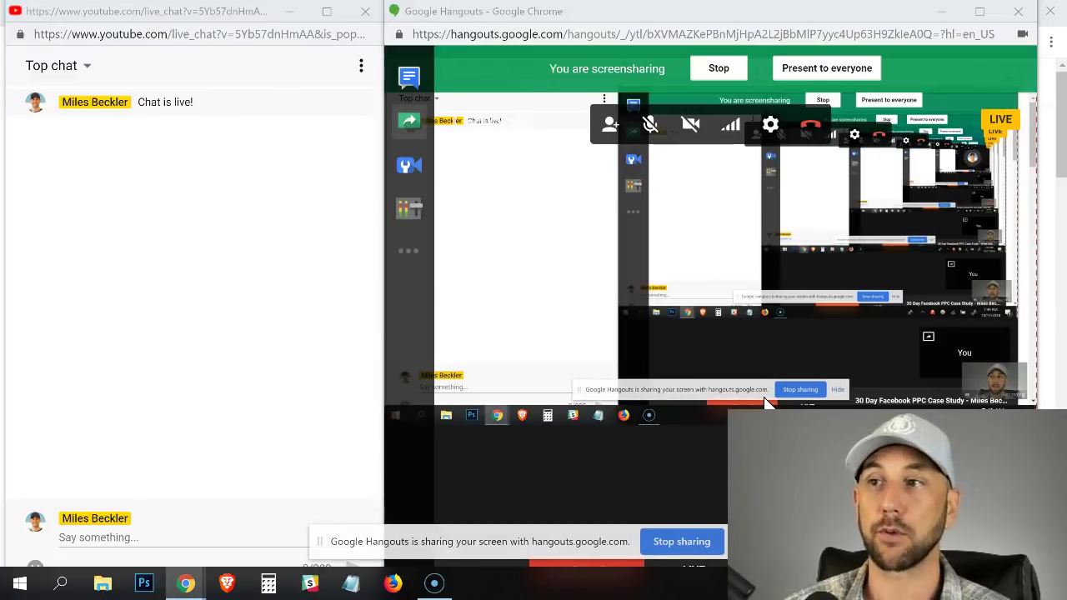
key("alt+Tab")
key("alt+Tab")
key("alt+Tab")
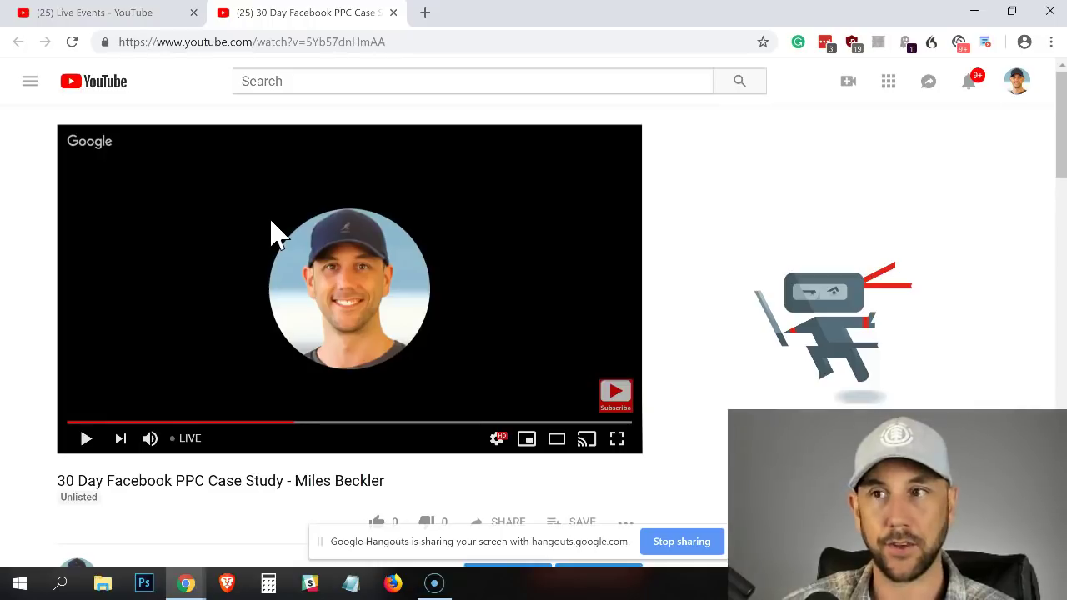
left_click(87, 439)
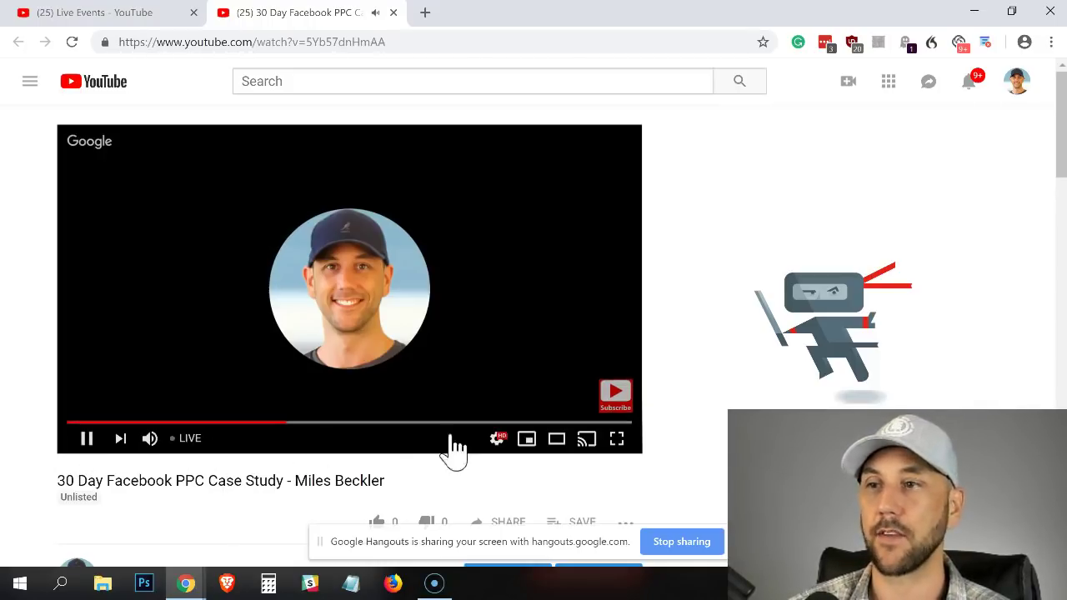
left_click(190, 440)
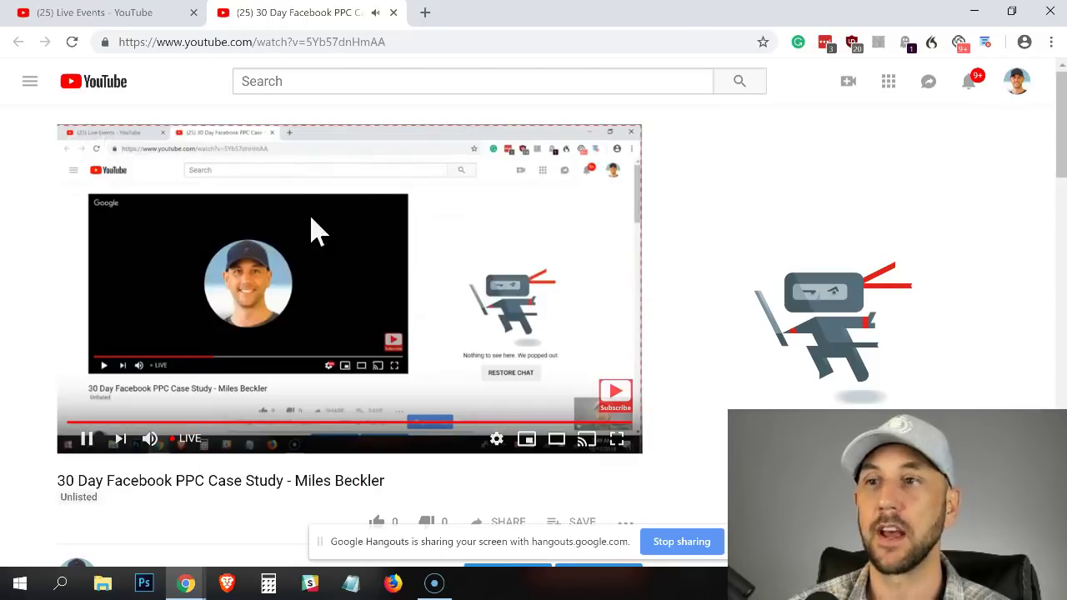
left_click(87, 438)
Step: Present the shared screen to everyone, stop sharing, then bring up the live chat window
key("alt+Tab")
key("alt+Tab")
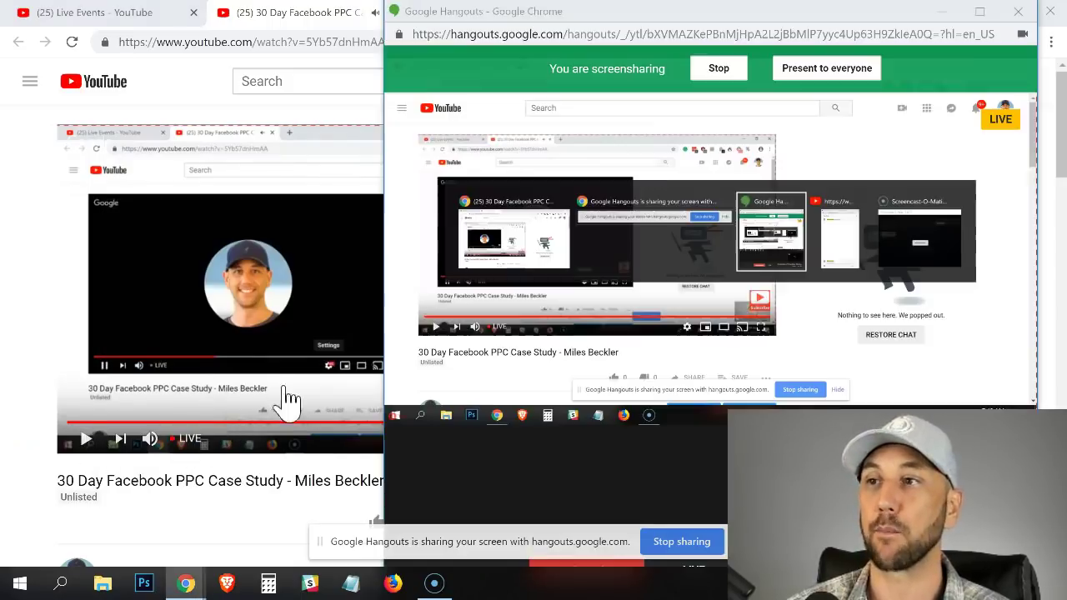
left_click(822, 72)
left_click(855, 68)
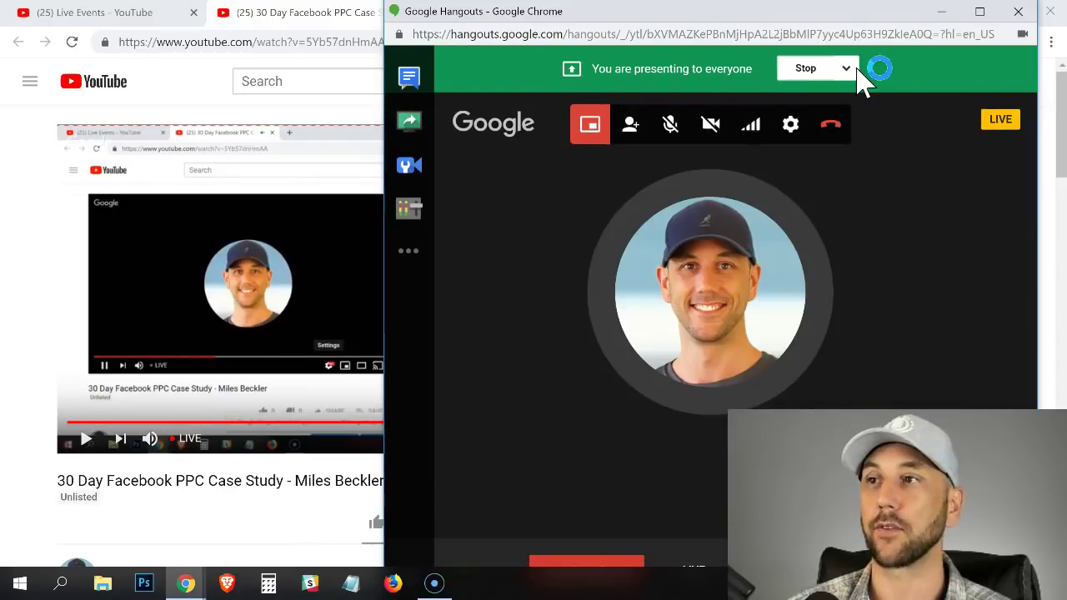
key("alt+Tab")
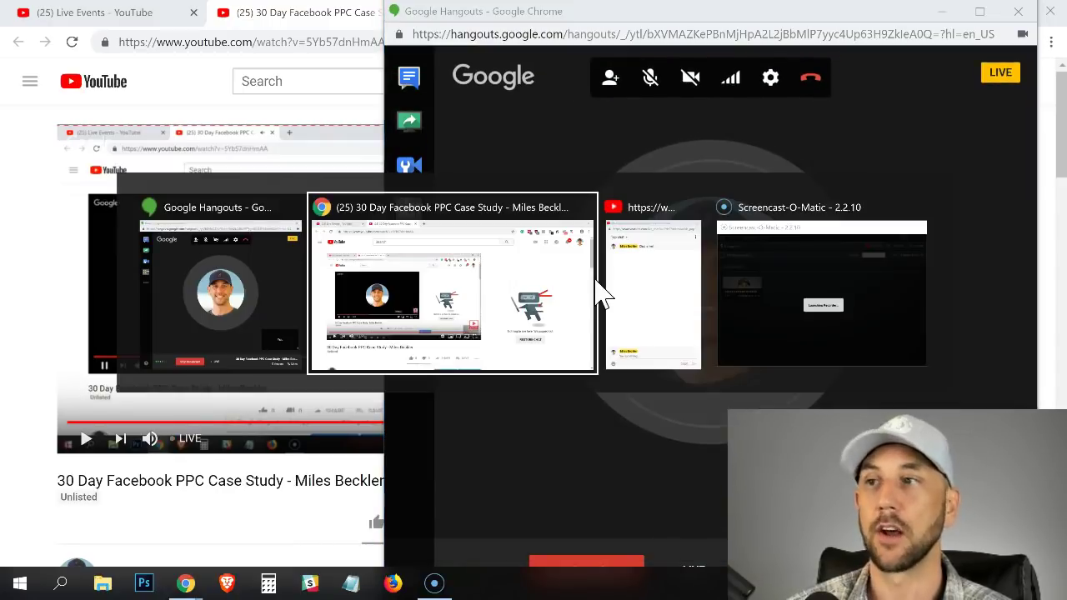
left_click(626, 302)
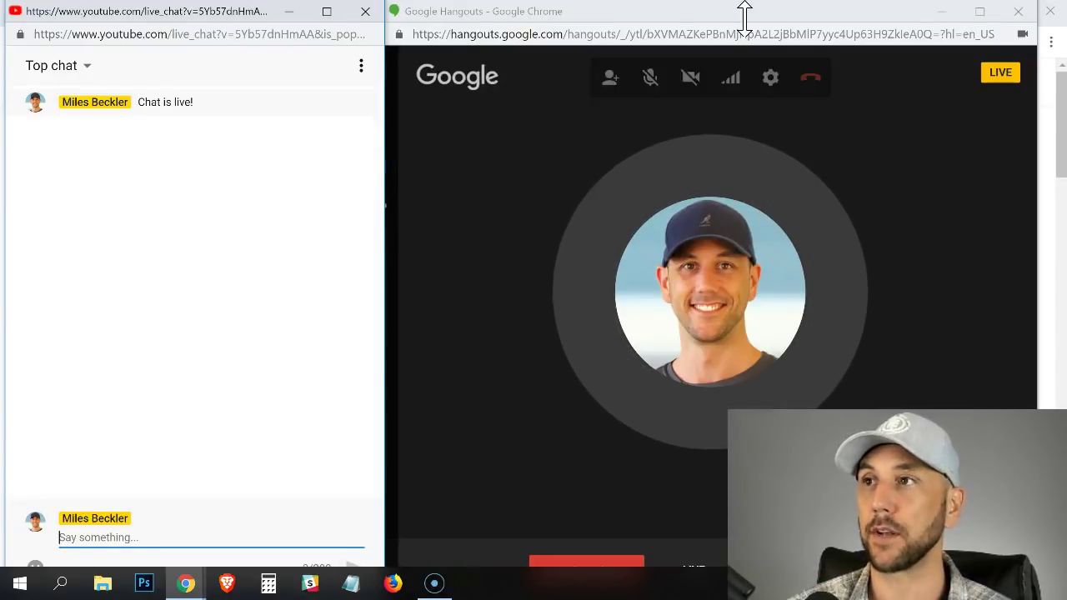
Step: Stop the broadcast, then close both the Hangouts window and the pop-out live chat
mouse_move(745, 15)
left_mouse_down()
mouse_move(748, 48)
mouse_move(748, 10)
left_mouse_up()
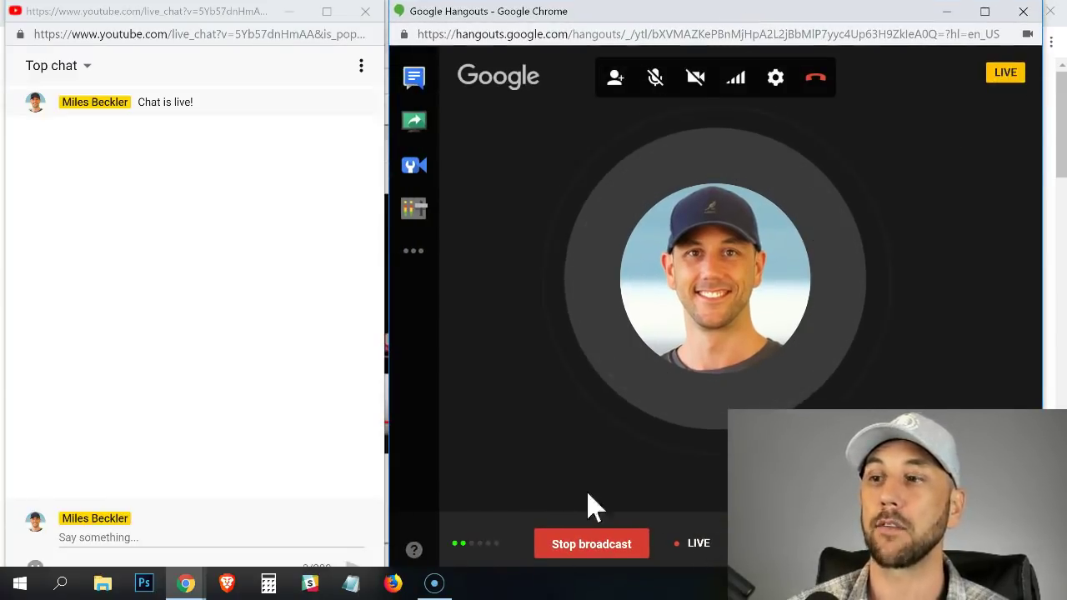
left_click(583, 546)
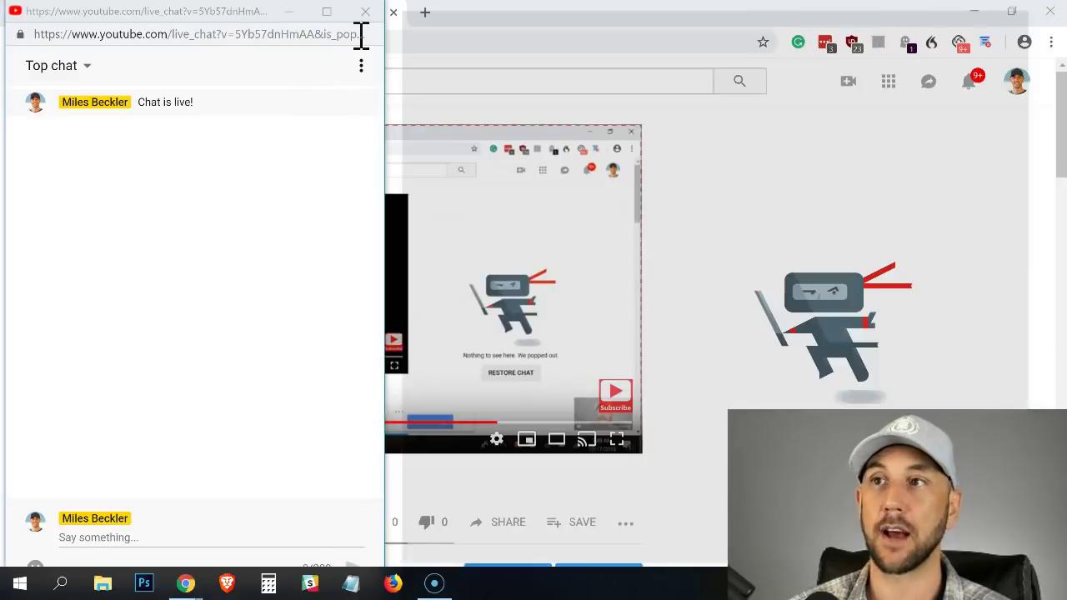
left_click(362, 34)
left_click(365, 11)
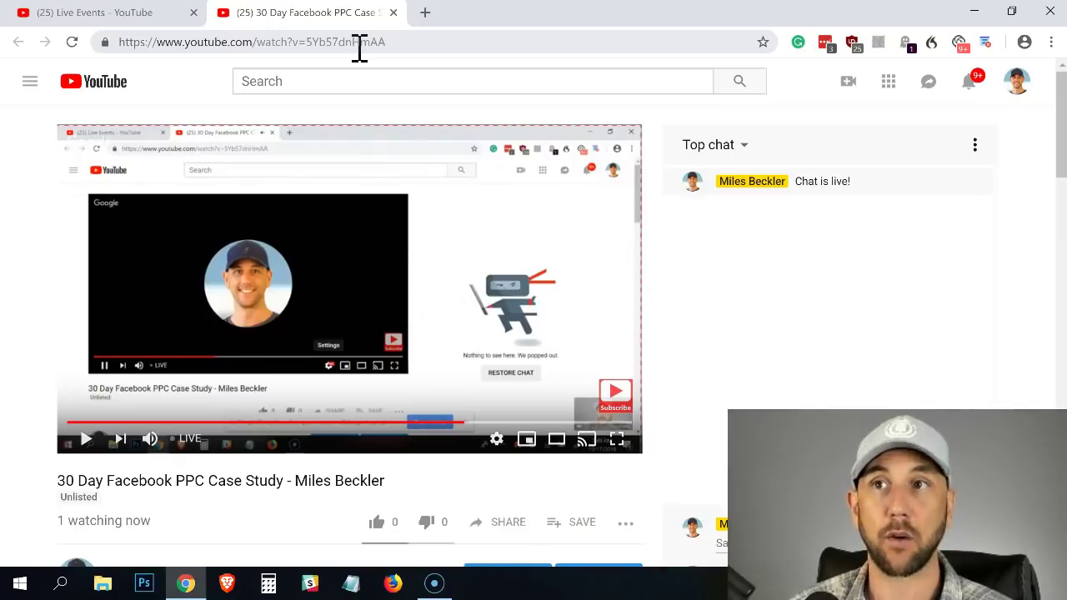
Step: Reload the empty Live Events page, then open Video Manager showing the processing 30 Day Facebook PPC Case Study
left_click(82, 17)
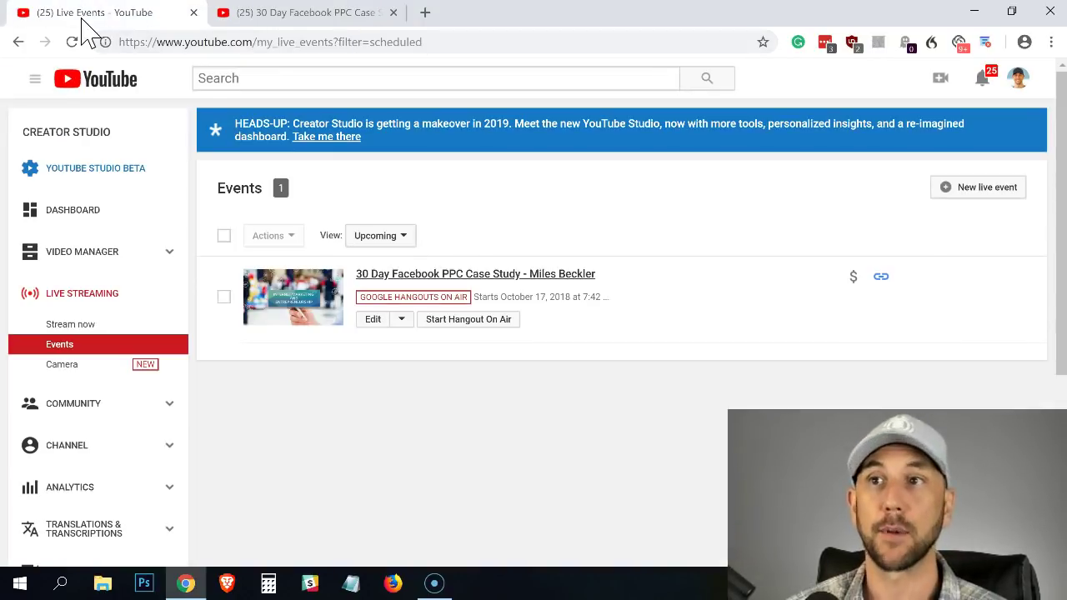
left_click(316, 44)
key("Return")
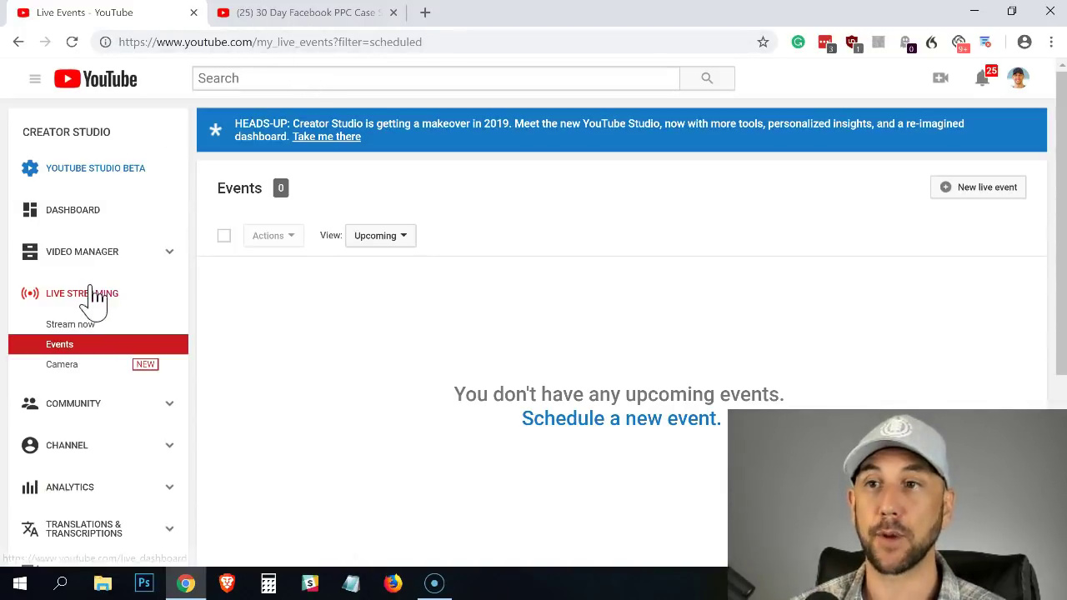
left_click(107, 256)
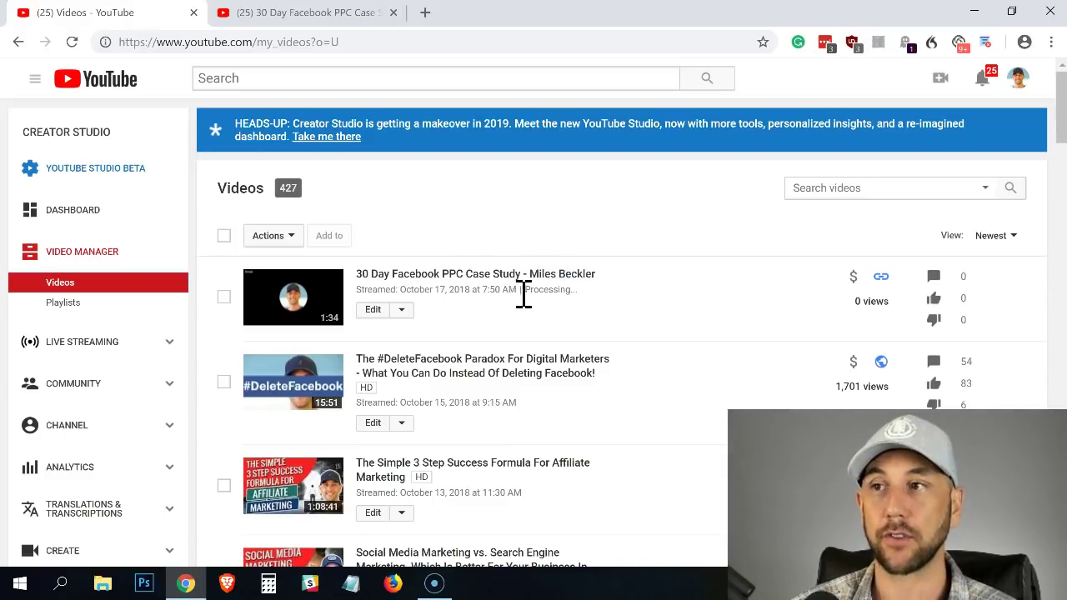
left_click_drag(528, 292, 588, 307)
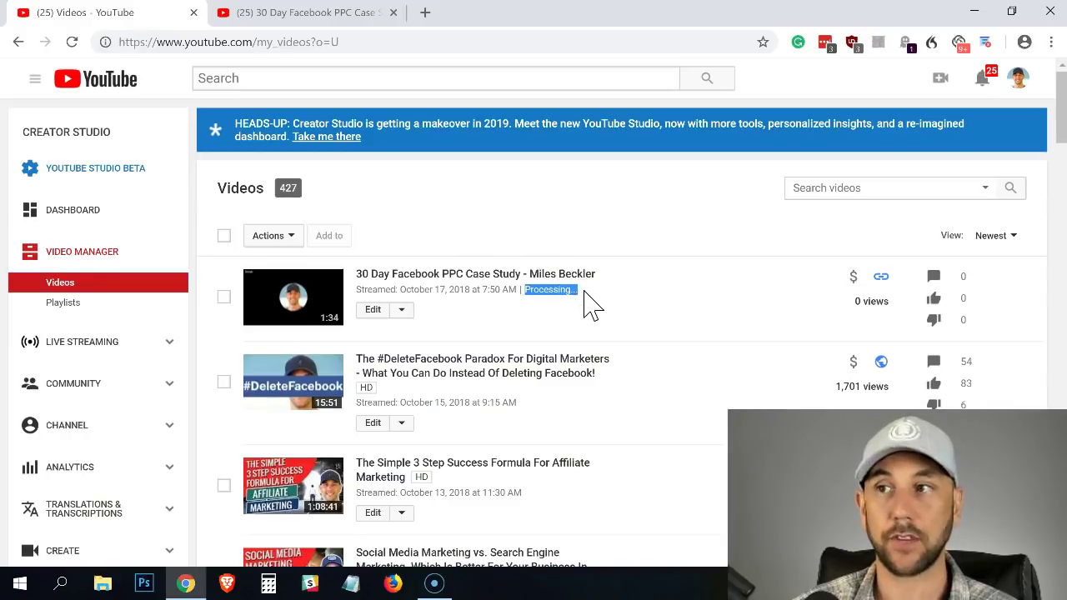
left_click(401, 310)
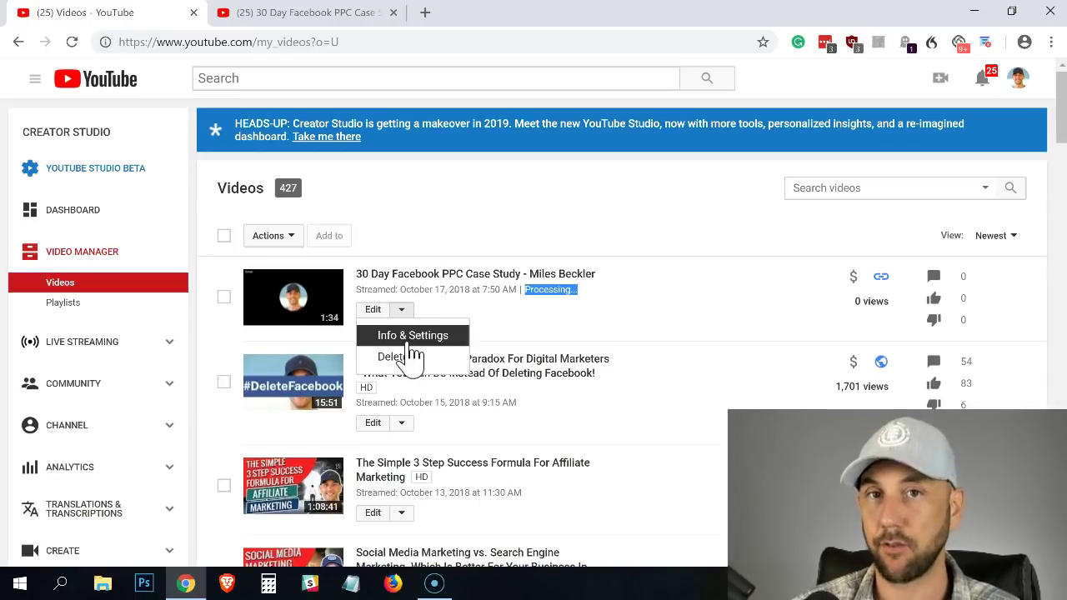
left_click(525, 346)
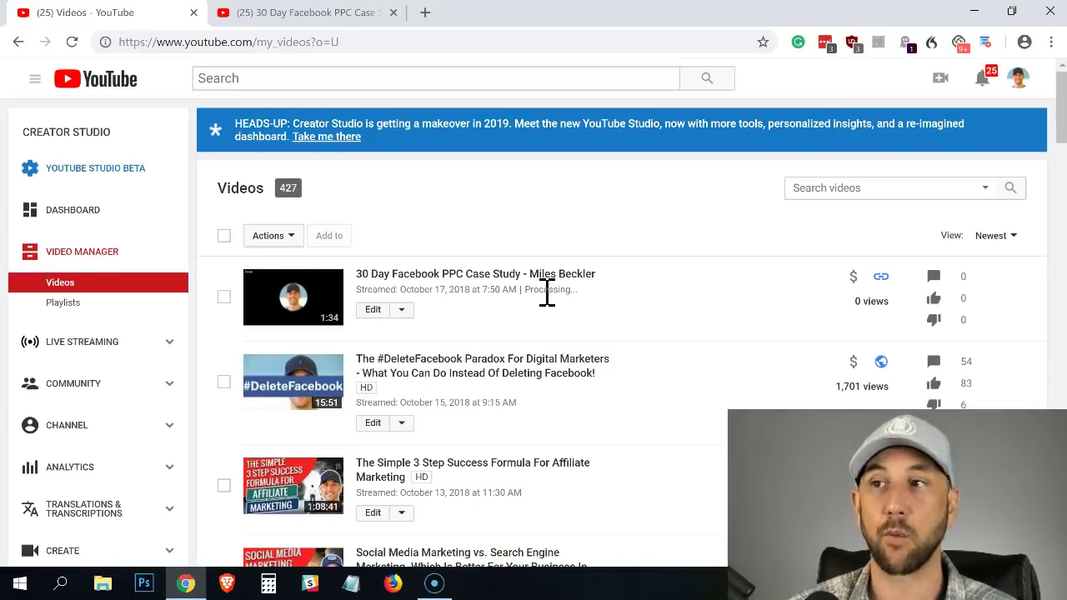
left_click(494, 42)
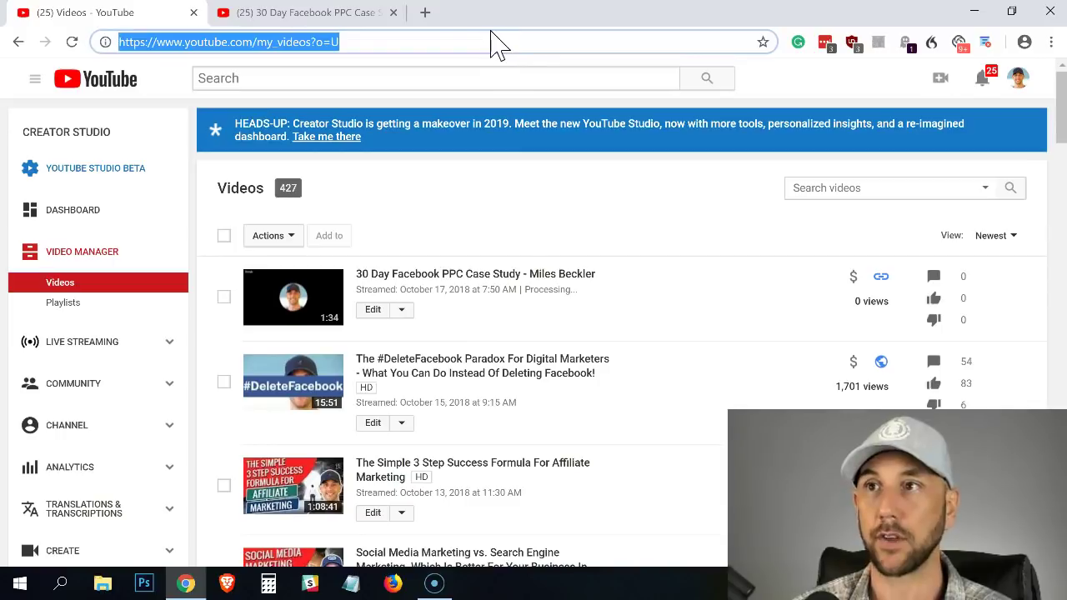
key("Return")
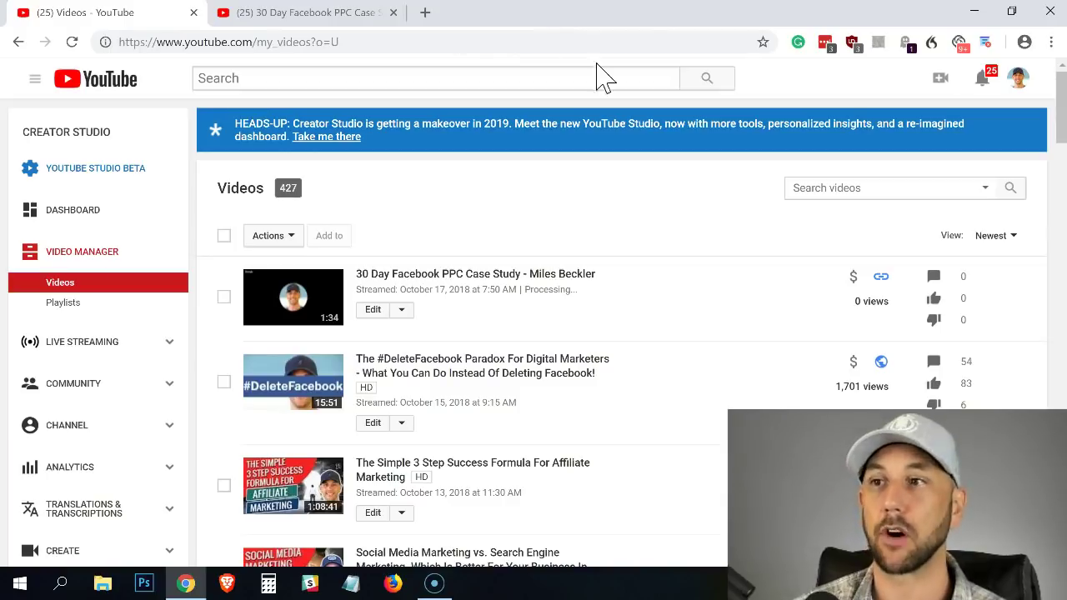
left_click(504, 40)
key("Return")
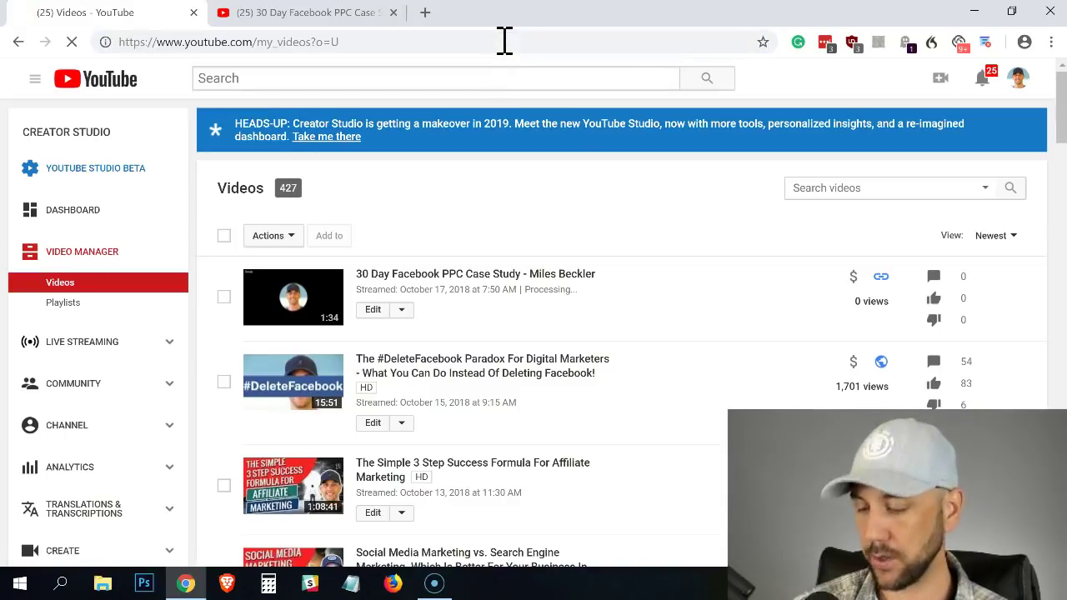